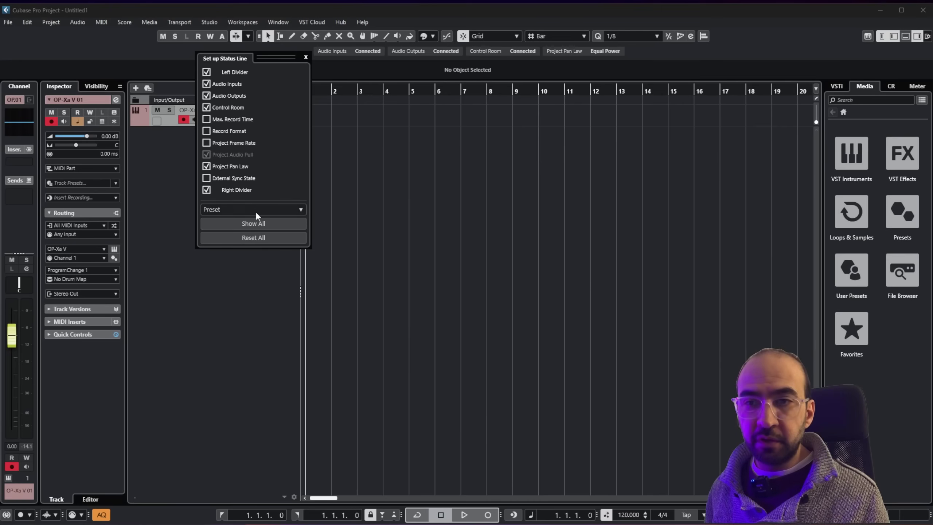
click(256, 209)
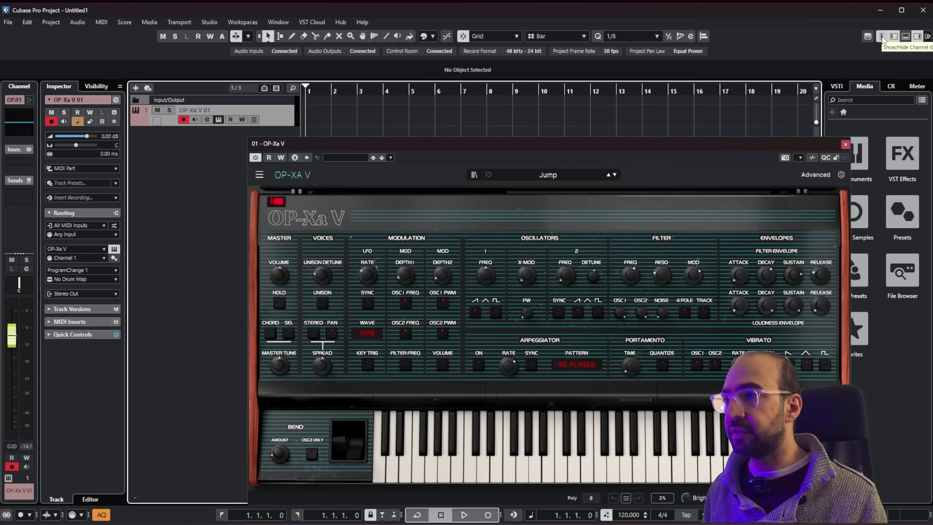
Hide and restore the project window's zones: the channel strip, the Inspector and the lower zone.
click(883, 41)
click(882, 41)
click(891, 39)
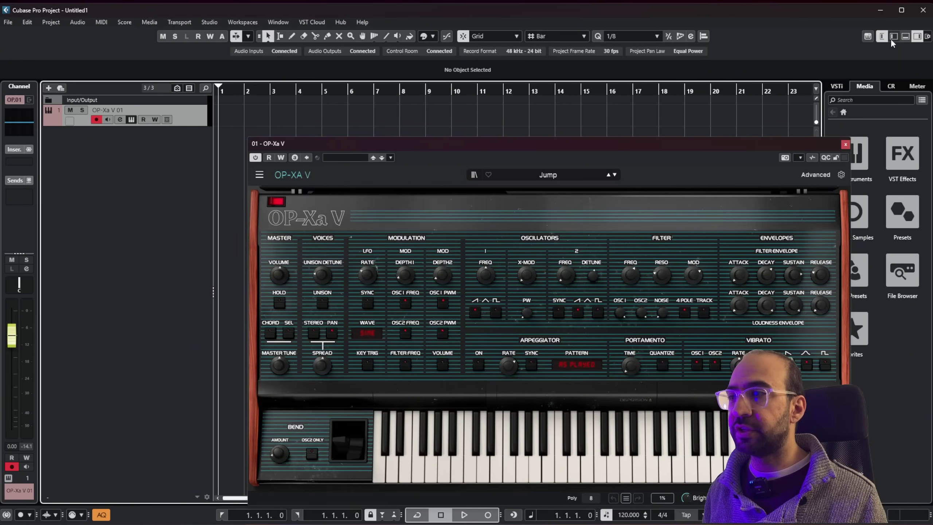
click(891, 38)
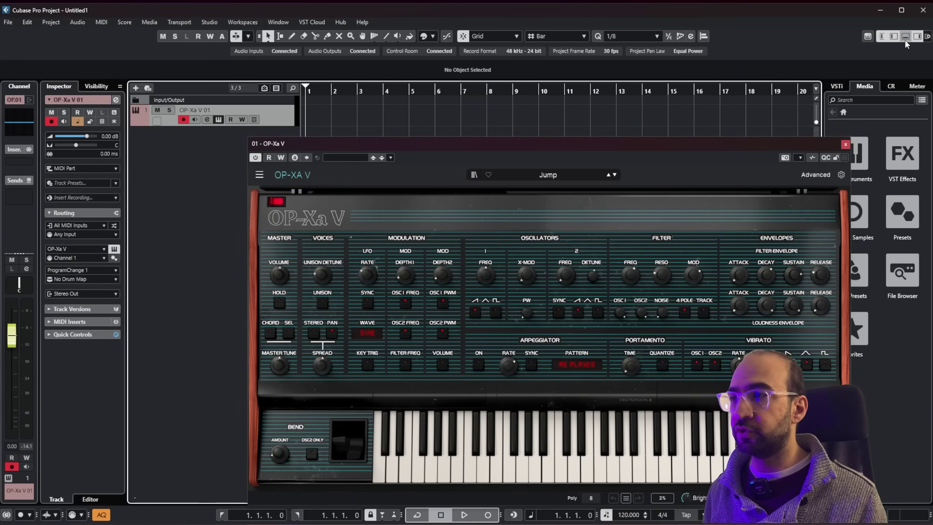
click(905, 40)
click(905, 37)
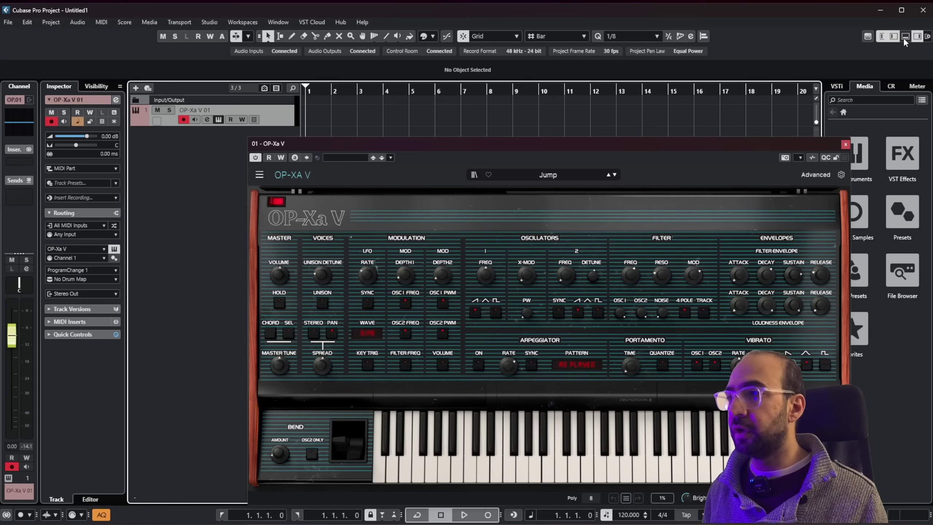
click(903, 38)
click(903, 36)
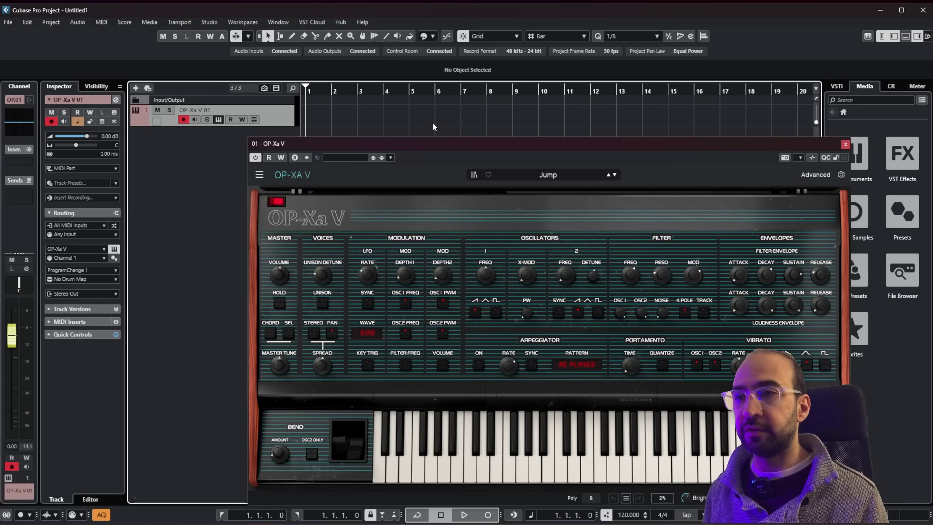
Move the OP-Xa V instrument window aside and close it.
click(426, 150)
drag(426, 151, 410, 155)
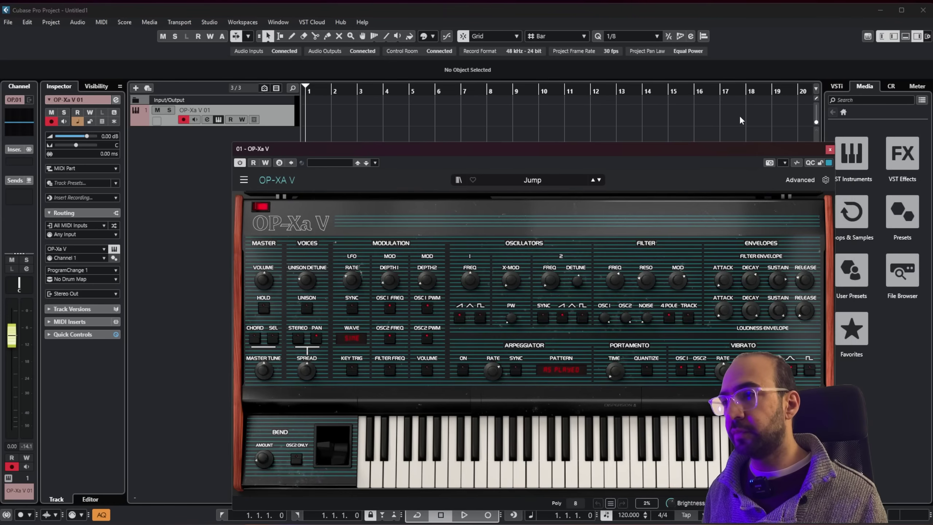
click(830, 148)
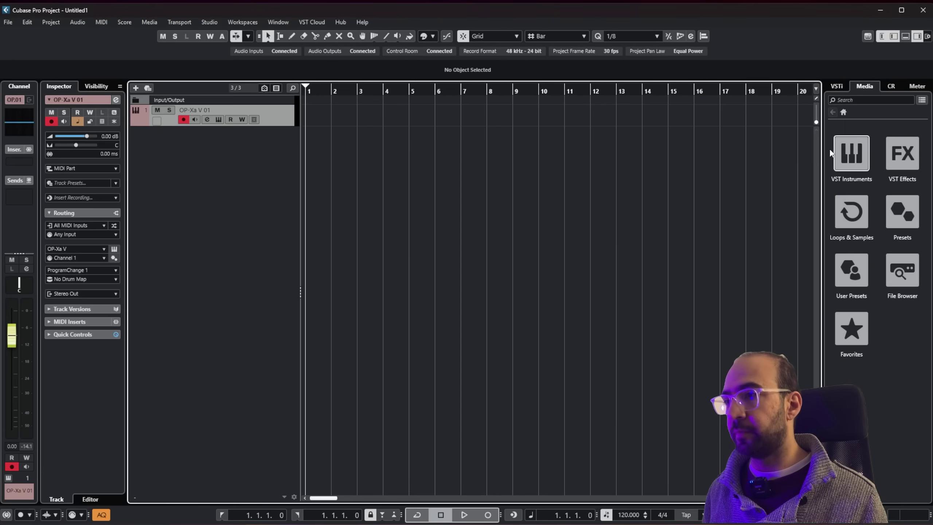
Review the available setup elements for the project window's toolbar, status line and transport bar.
right_click(125, 36)
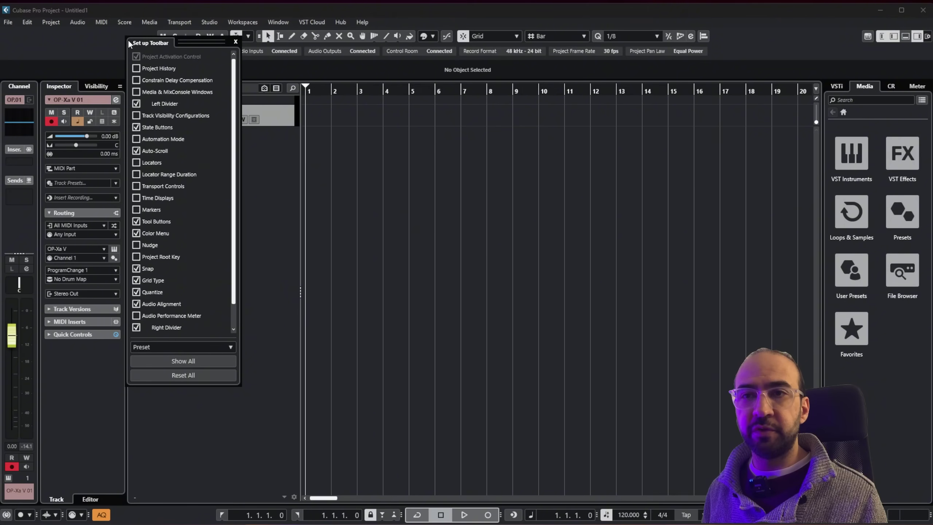
drag(149, 42, 293, 94)
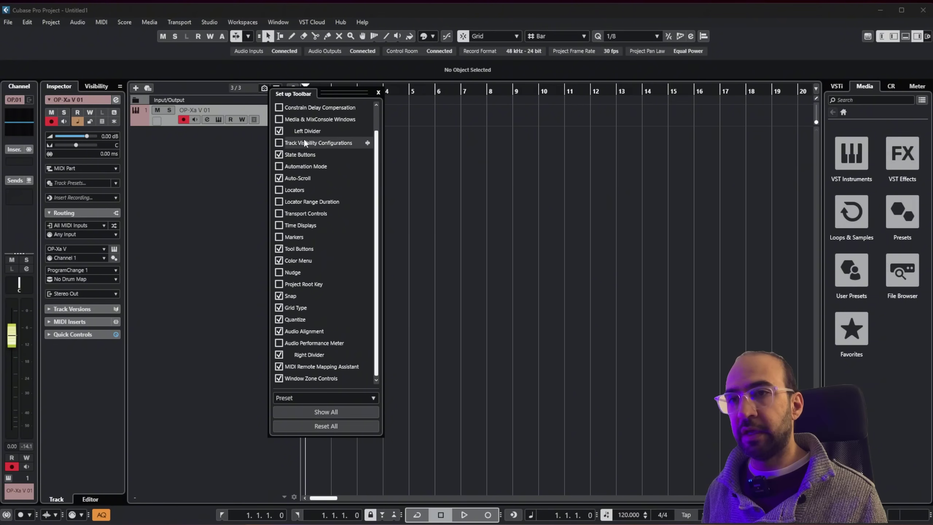
click(197, 50)
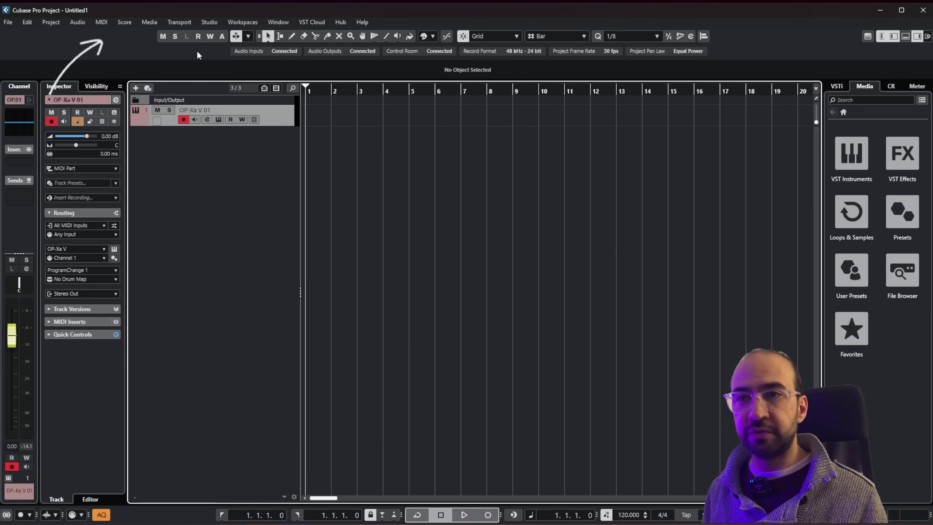
right_click(197, 51)
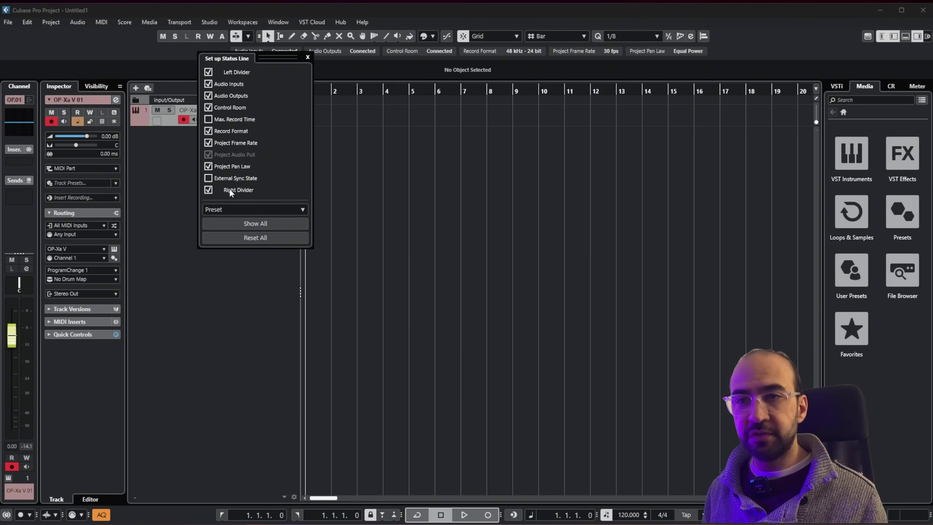
right_click(167, 515)
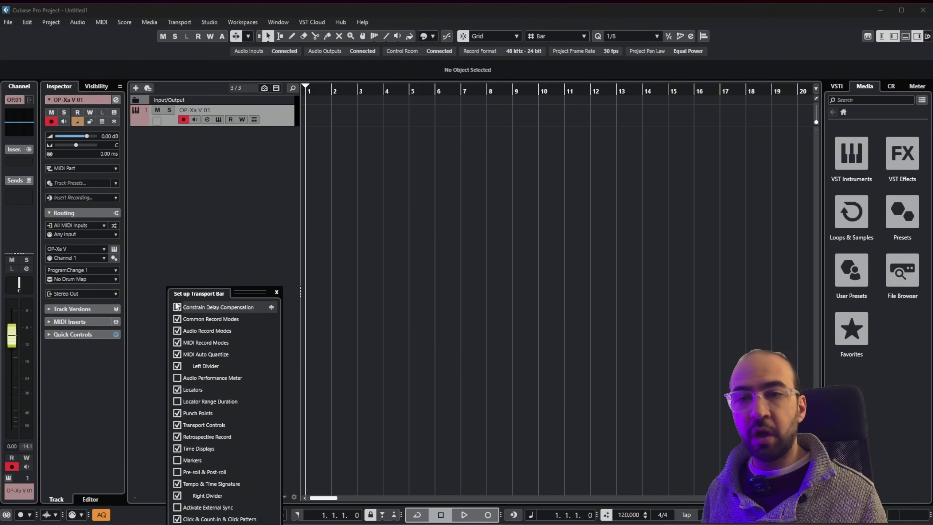
click(177, 216)
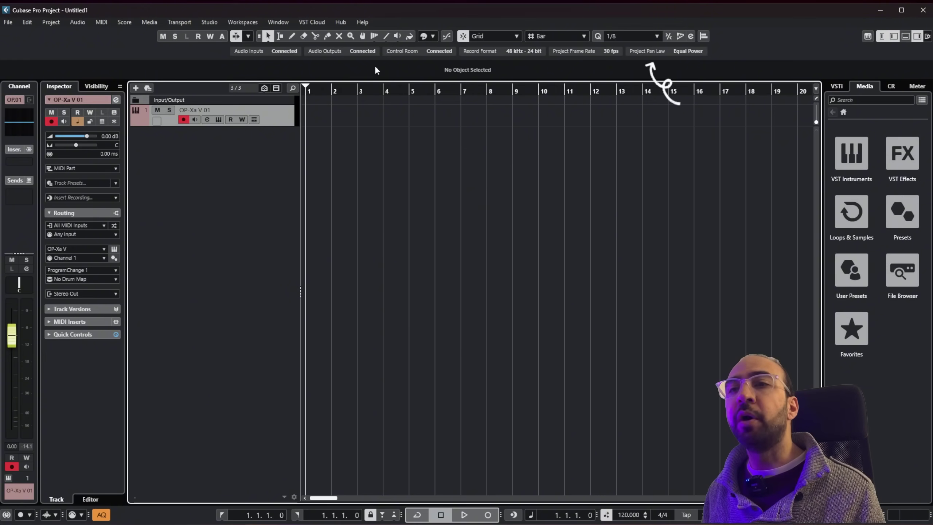
Reorder the Left Divider below Track Visibility Configurations in the project toolbar setup and move it back above it.
right_click(143, 38)
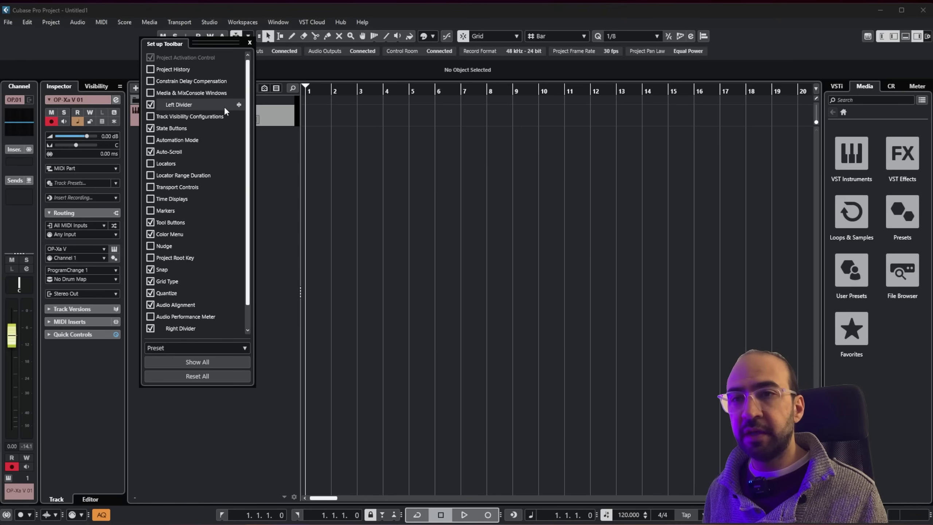
mouse_move(198, 107)
mouse_down()
mouse_move(202, 149)
mouse_move(198, 110)
mouse_up()
drag(210, 43, 214, 71)
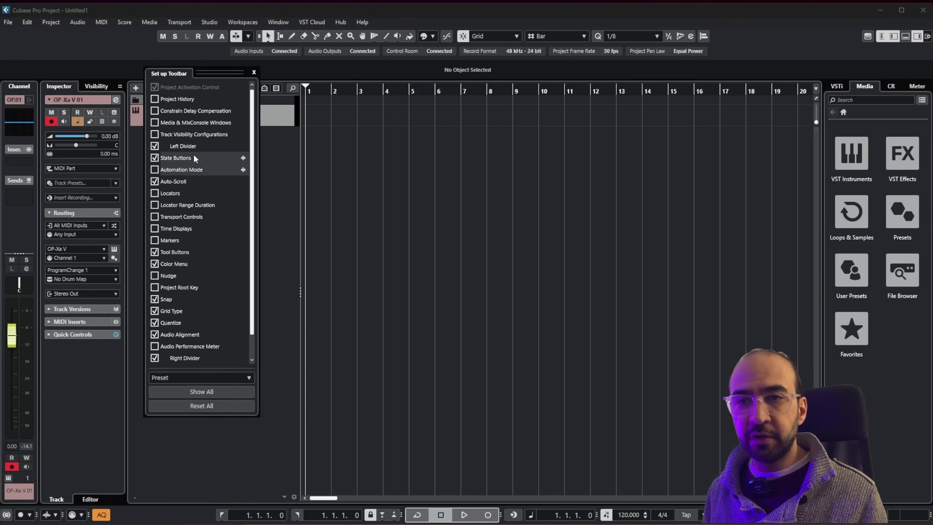
drag(194, 146, 188, 127)
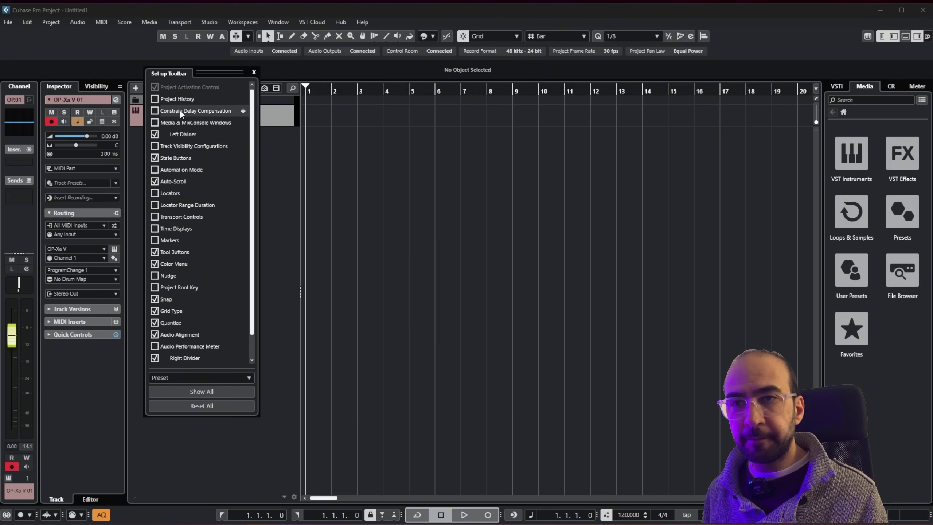
Show and hide Project History in the project toolbar, switch Grid Type off and on, and close the toolbar setup.
click(171, 100)
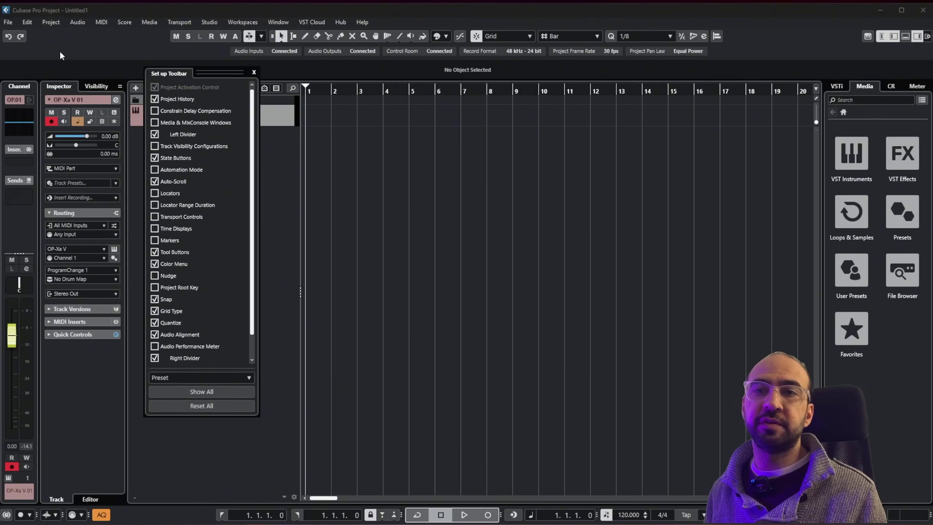
click(155, 99)
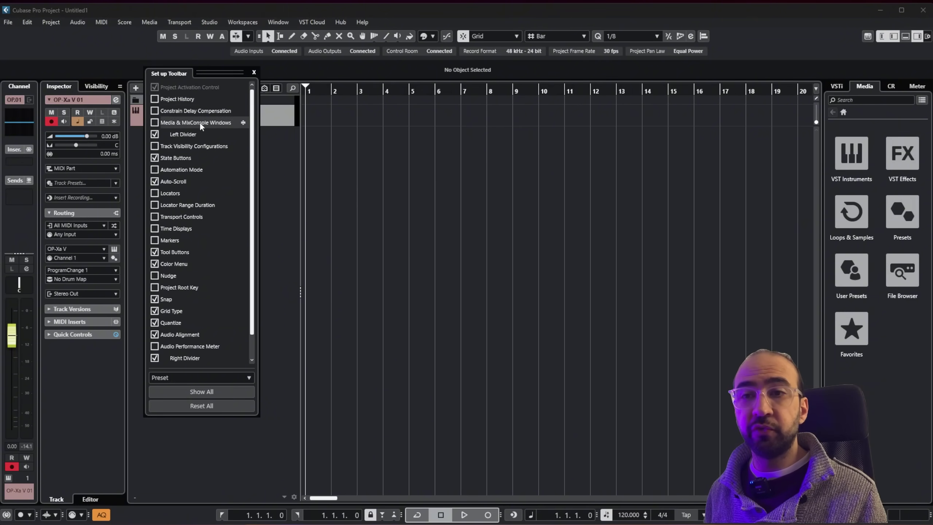
scroll(198, 147, down, 2)
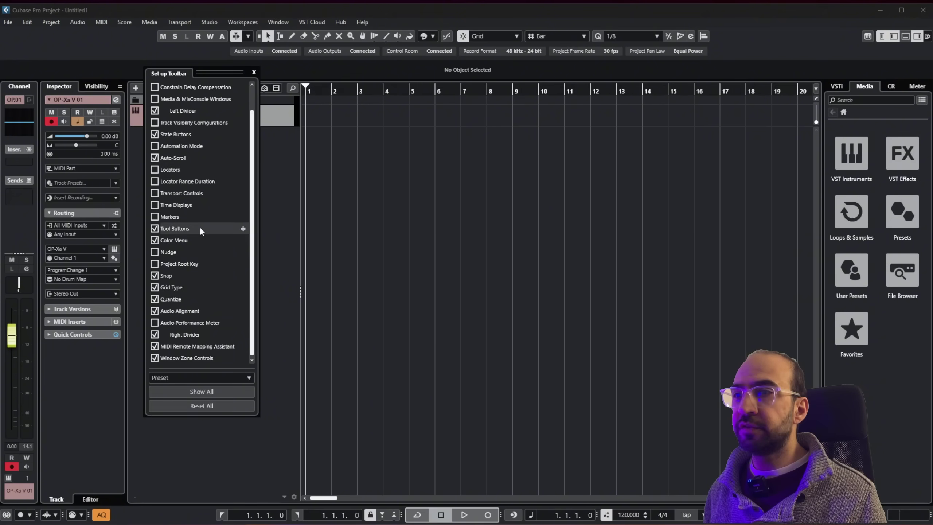
click(203, 290)
click(203, 290)
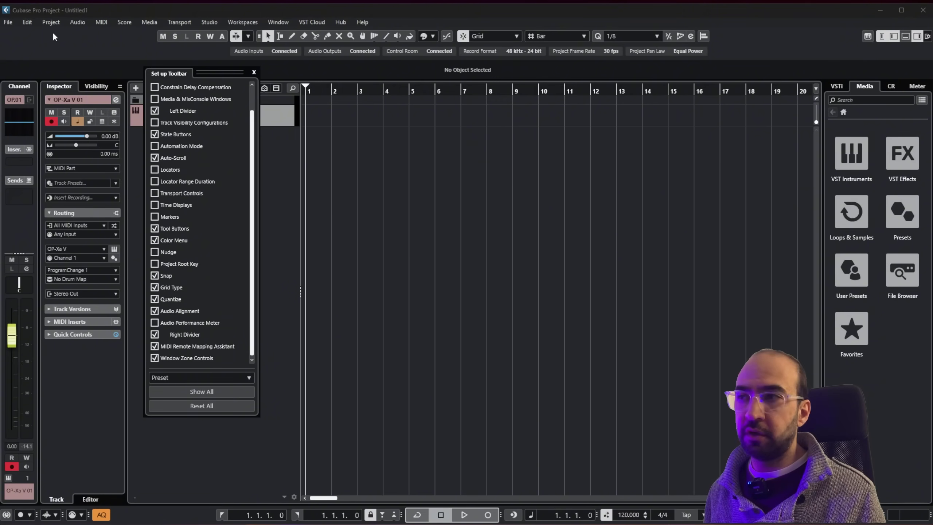
click(183, 50)
Remove Project Frame Rate and Record Format from the project window's status line.
right_click(194, 51)
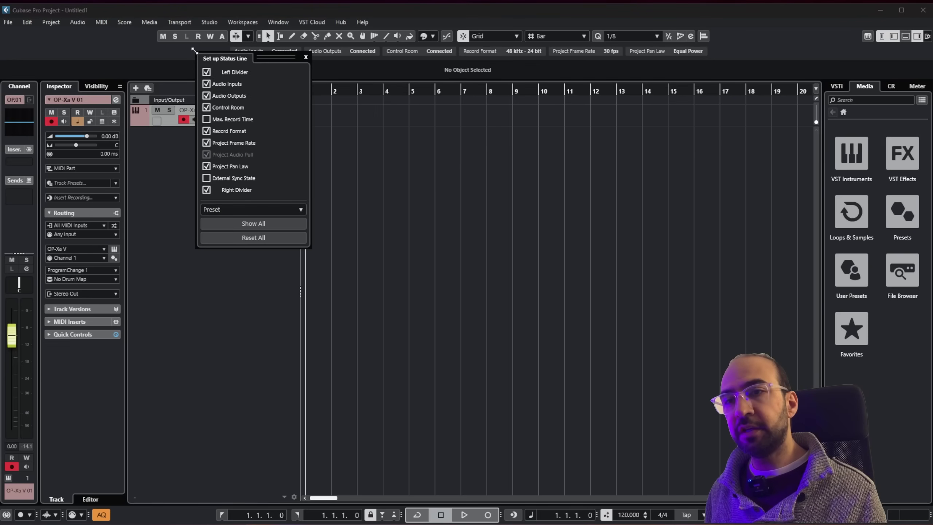
click(206, 143)
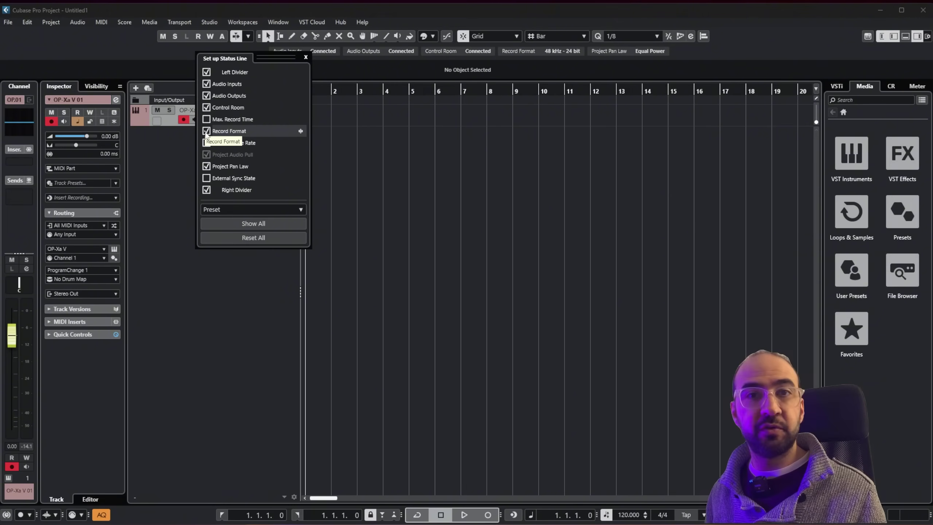
click(206, 131)
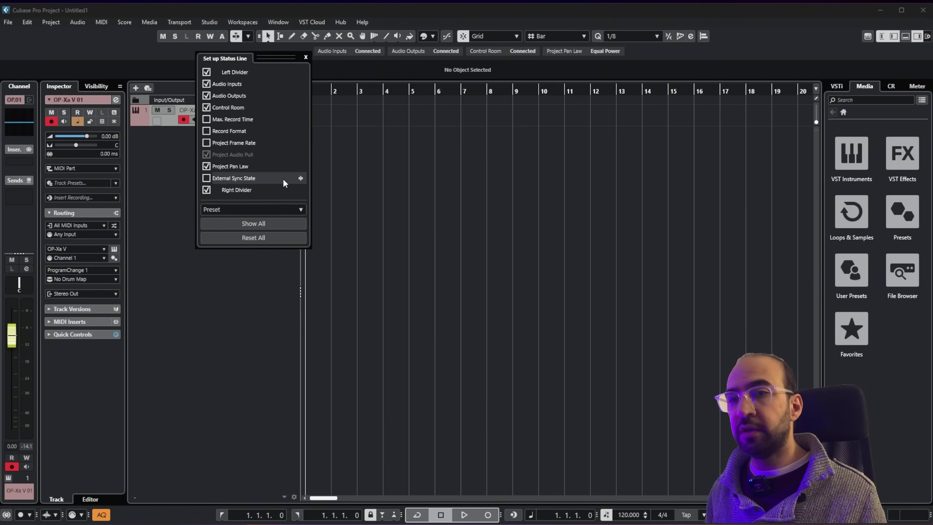
Check the preset options in the status line setup without choosing one, and close the setup.
drag(247, 192, 245, 187)
mouse_move(243, 71)
mouse_down()
mouse_move(243, 116)
mouse_move(236, 68)
mouse_up()
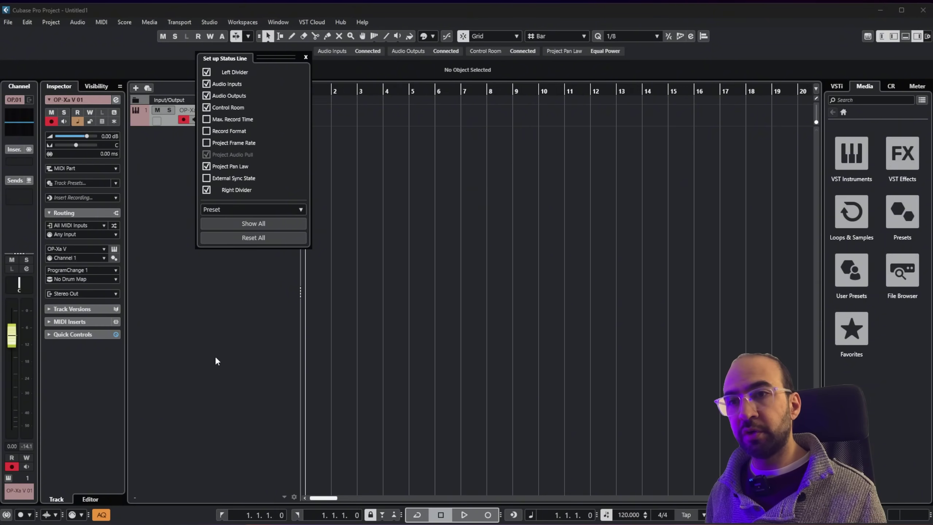
click(255, 207)
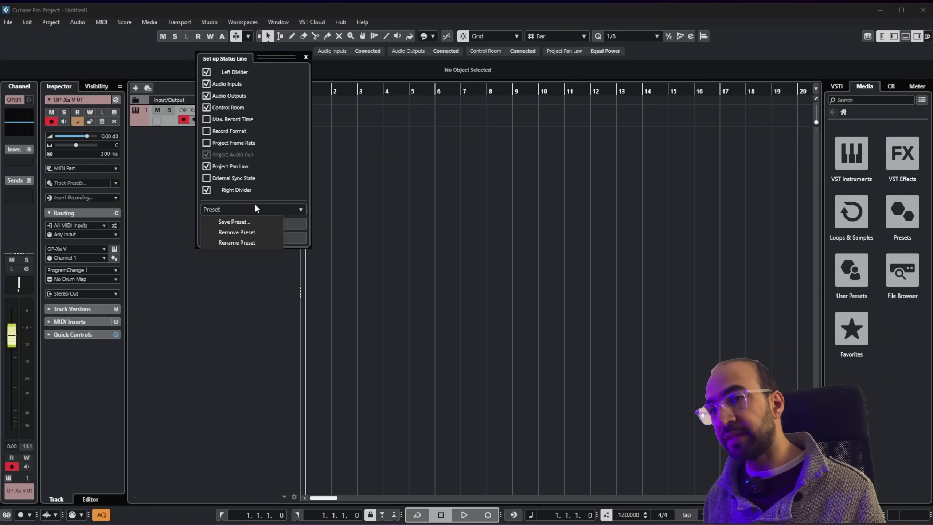
click(256, 199)
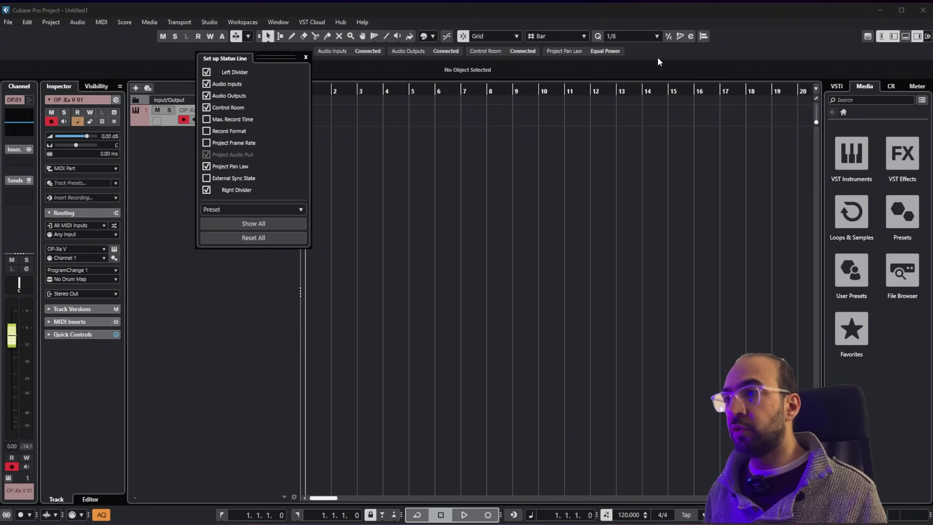
click(154, 51)
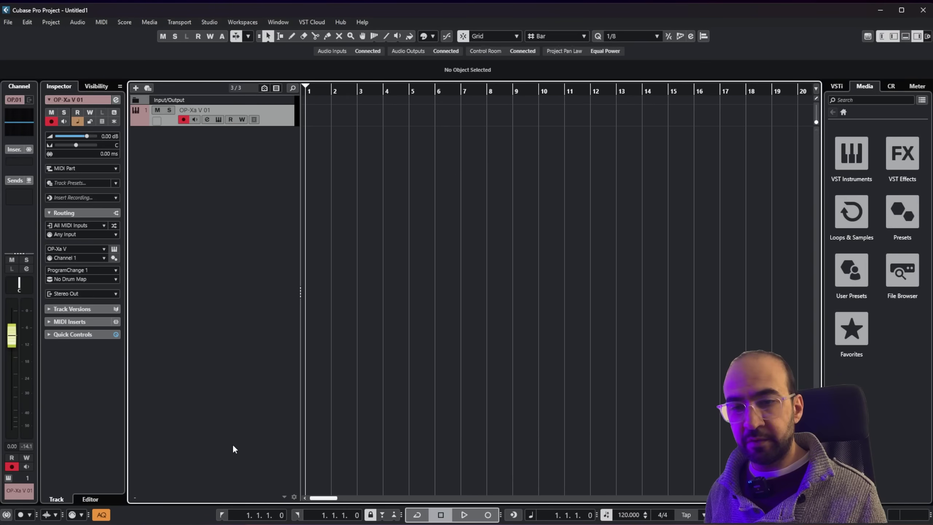
Remove Constrain Delay Compensation from the transport bar and close its setup.
right_click(173, 516)
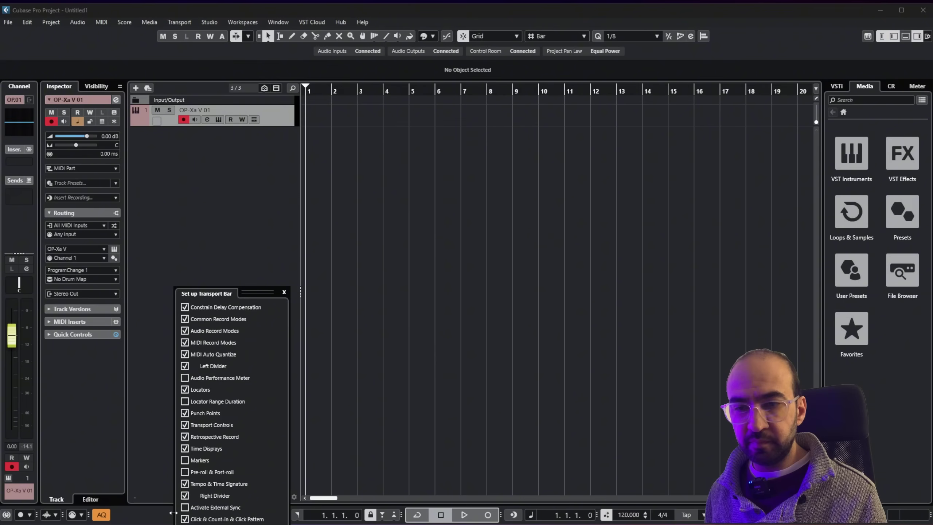
click(261, 306)
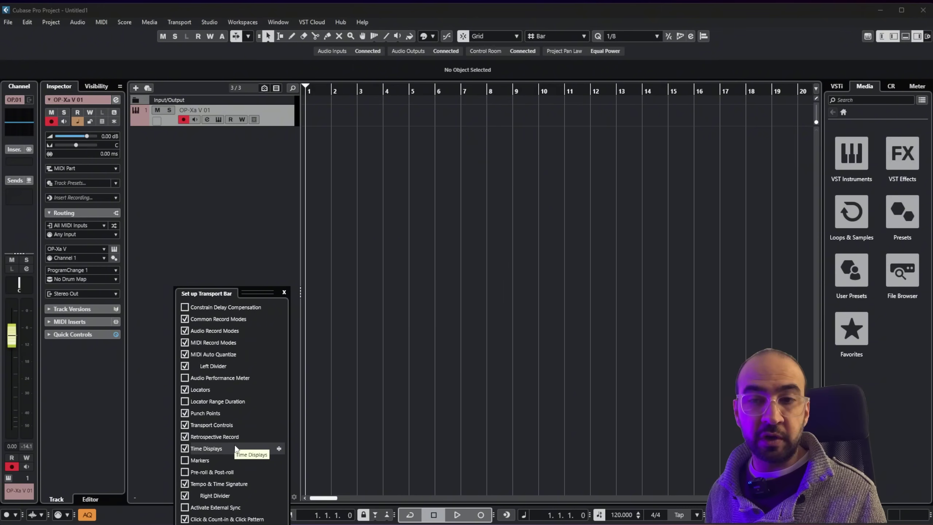
click(143, 506)
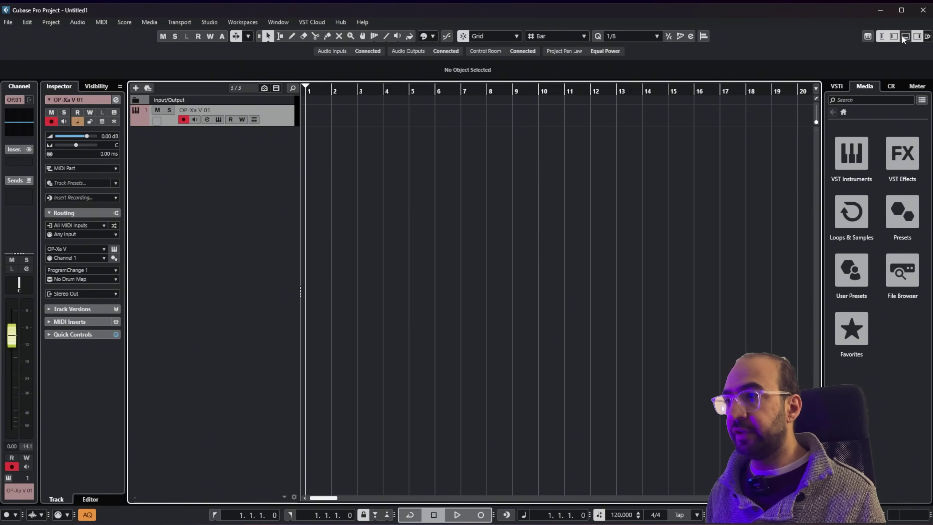
click(926, 37)
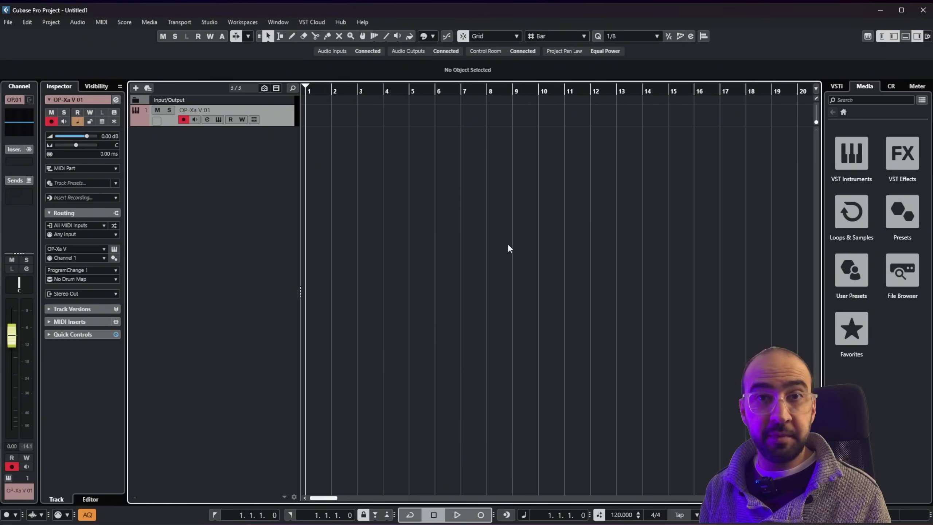
Open the MixConsole and remove the Zoom Palette from its toolbar.
key(F3)
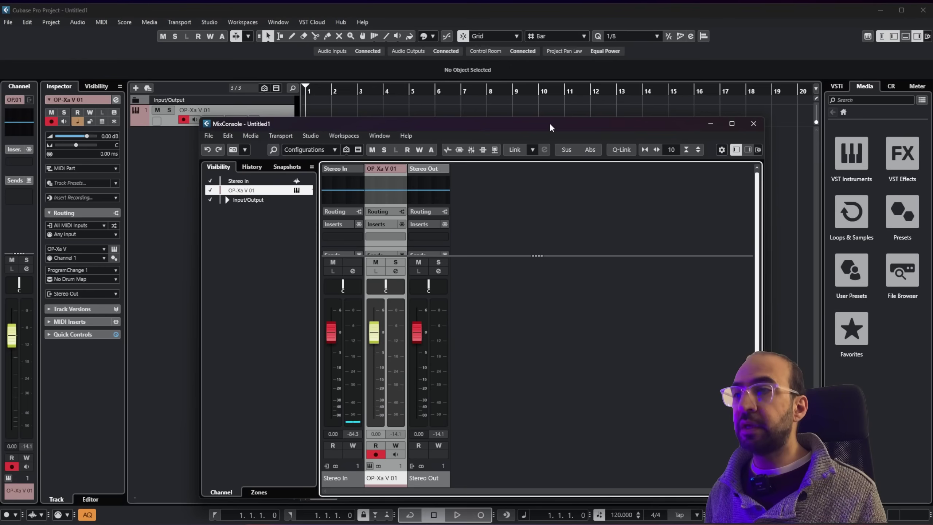
drag(549, 122, 544, 102)
right_click(702, 127)
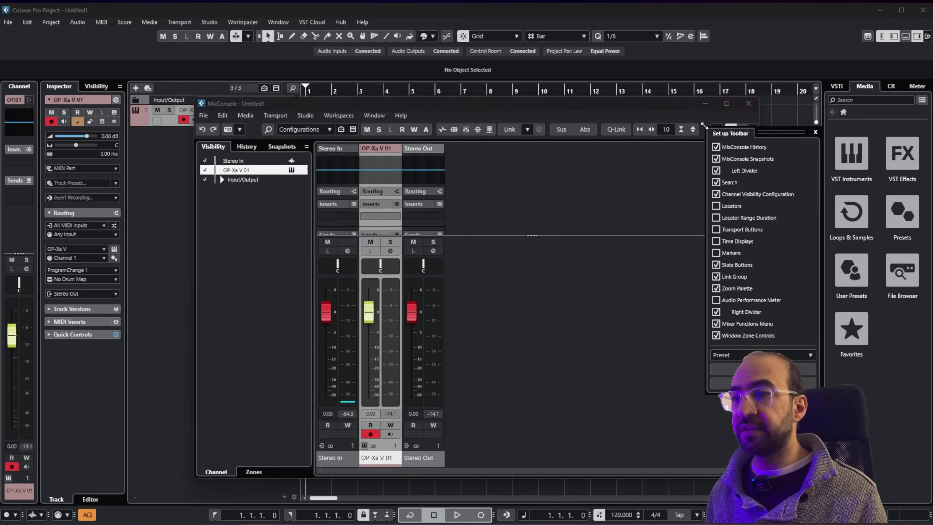
right_click(254, 129)
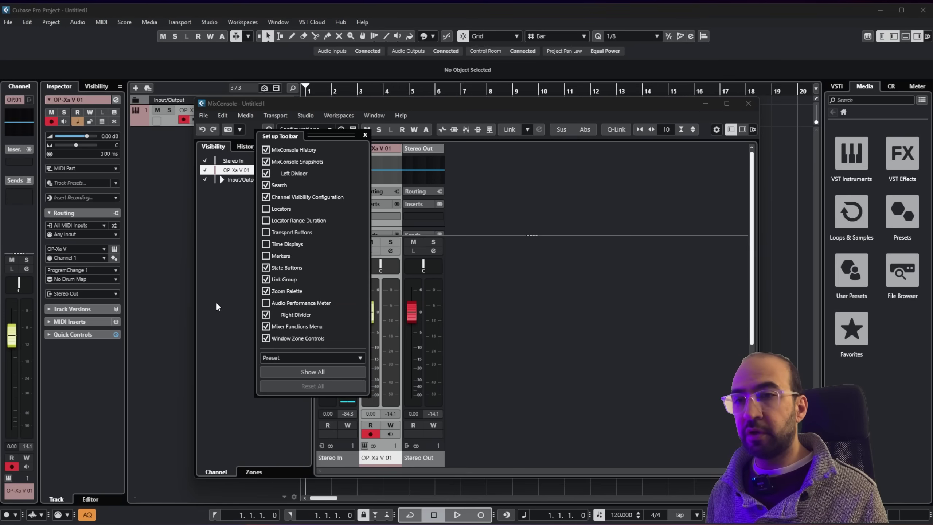
click(288, 290)
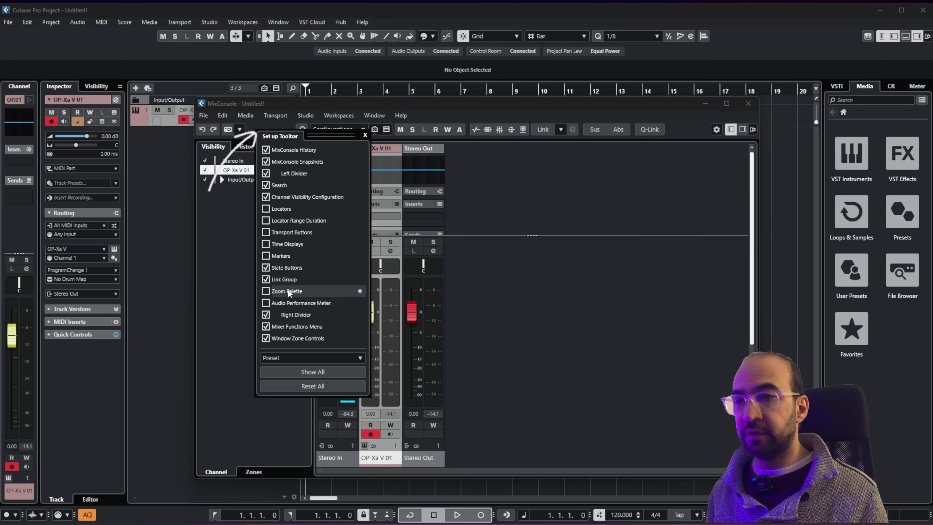
Restore the Zoom Palette in the MixConsole toolbar and use it to adjust the channel strip width.
click(288, 290)
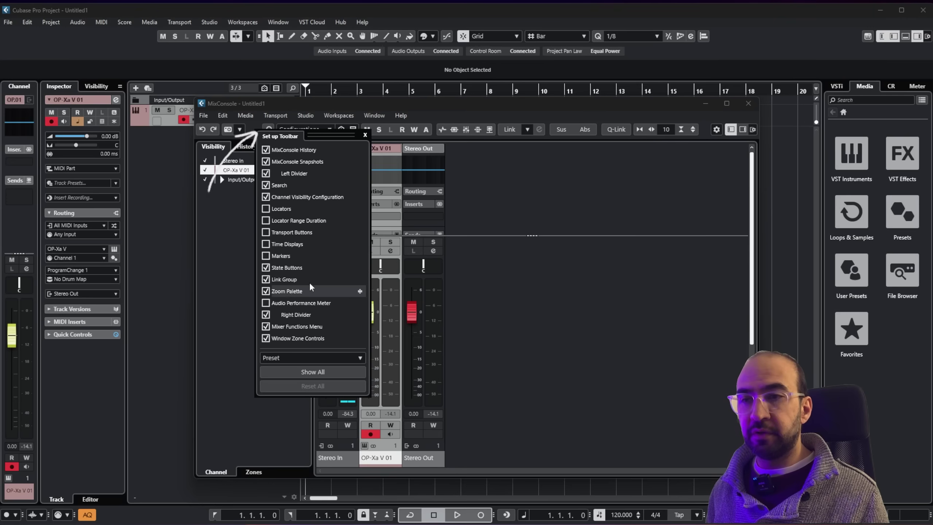
click(651, 130)
click(651, 131)
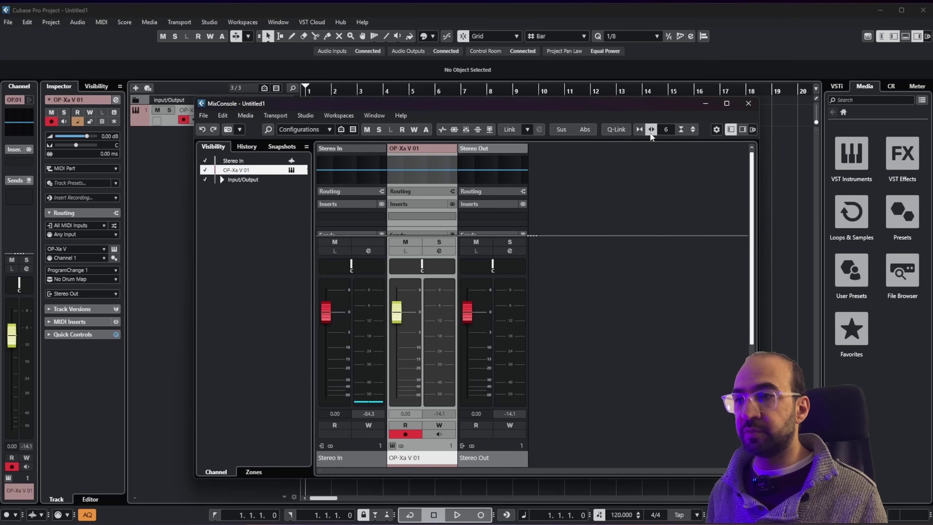
click(642, 129)
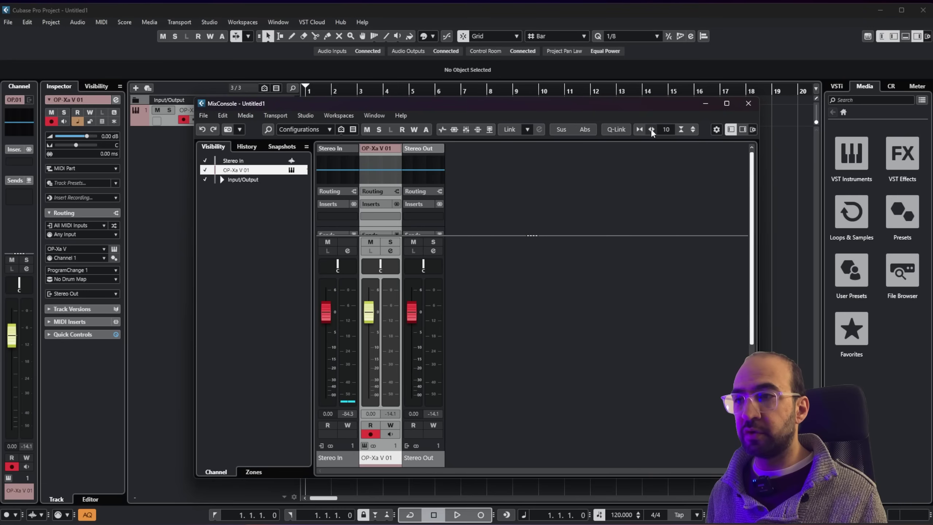
click(651, 129)
Hide the Zoom Palette from the MixConsole toolbar and show it again.
right_click(256, 127)
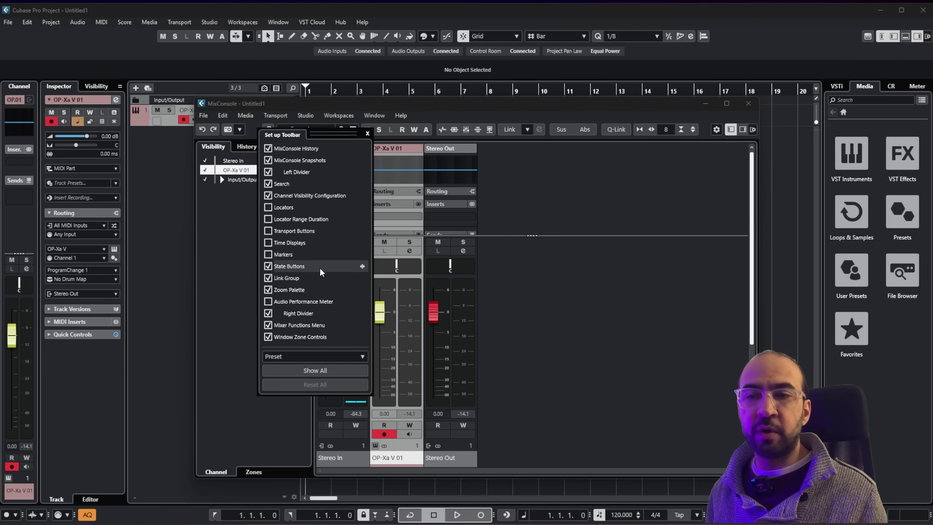
click(310, 288)
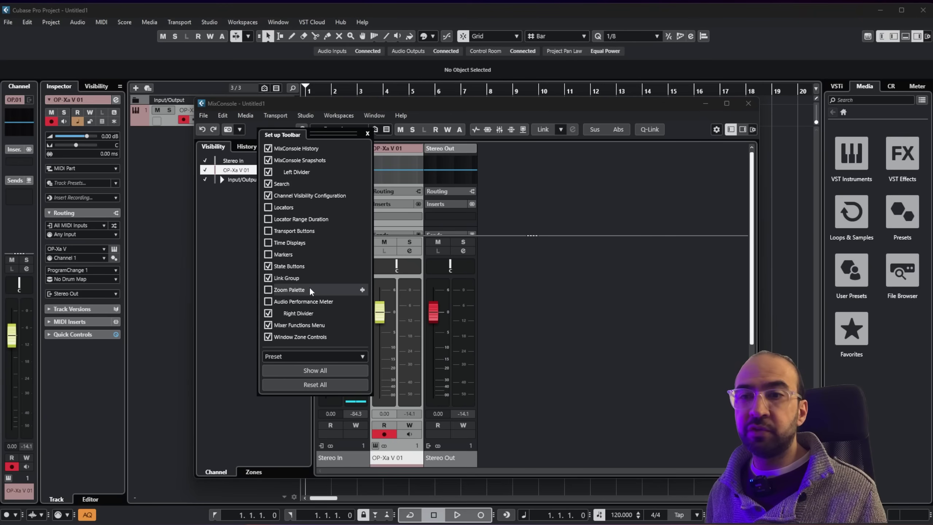
click(310, 289)
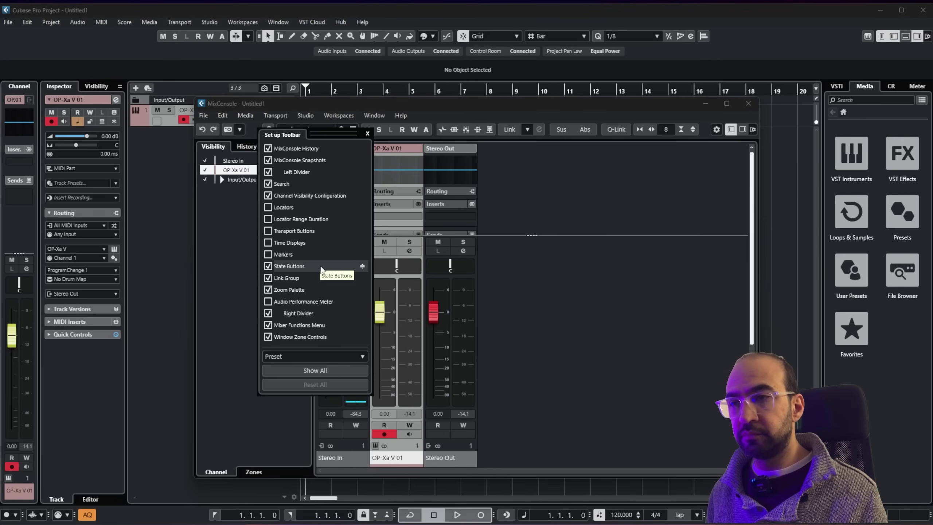
Try adding Transport Buttons to the MixConsole toolbar, remove them again and close the toolbar setup.
click(317, 232)
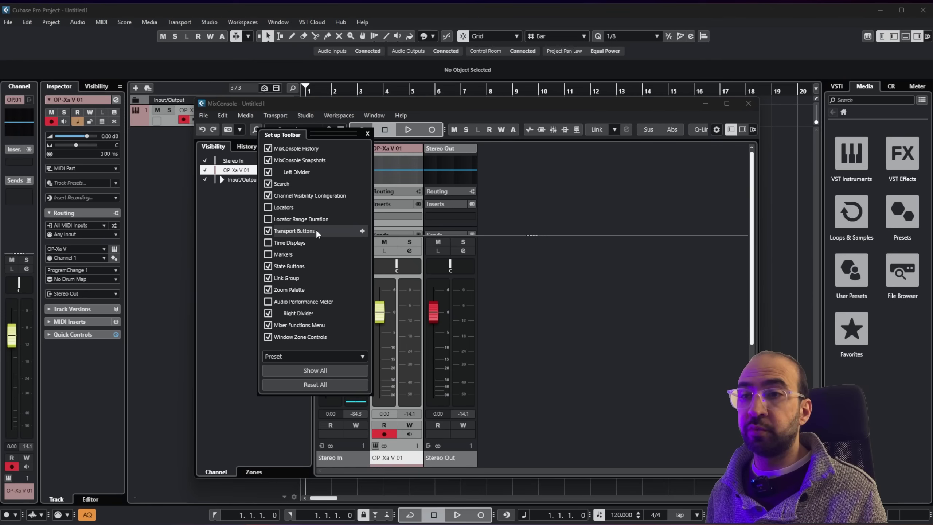
drag(318, 133, 577, 204)
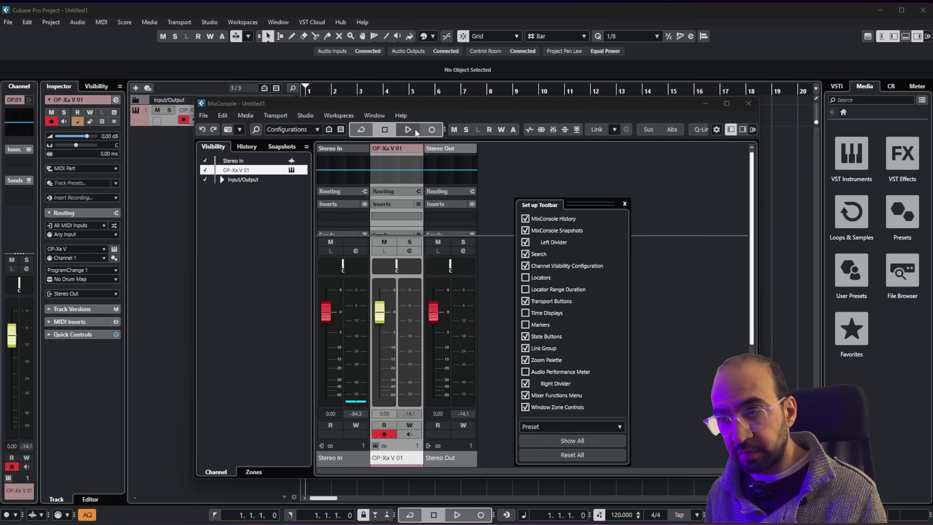
click(525, 300)
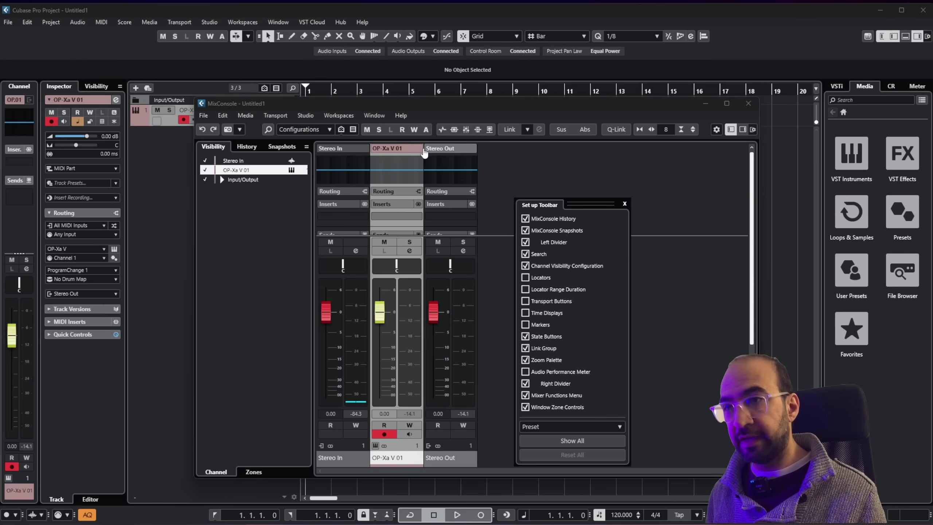
click(624, 204)
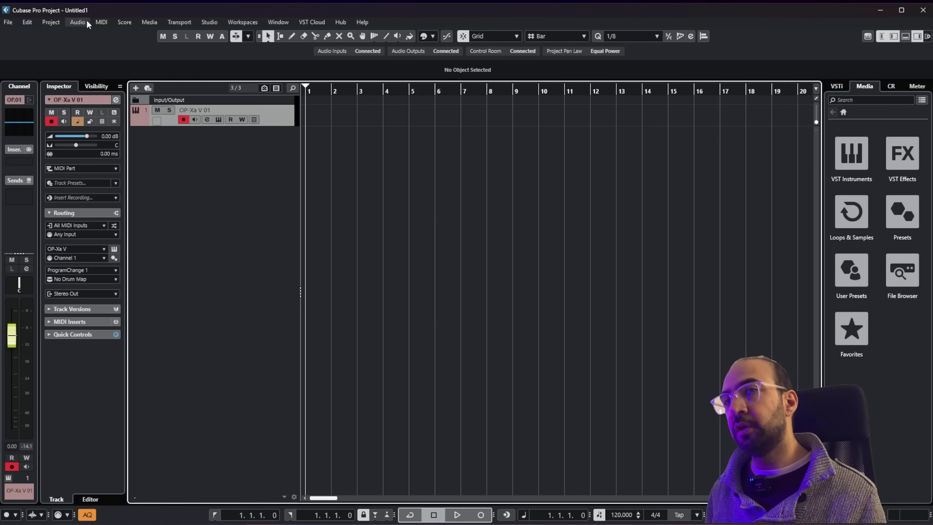
Open the Preferences at the Color Schemes page of the User Interface settings.
click(51, 23)
click(57, 21)
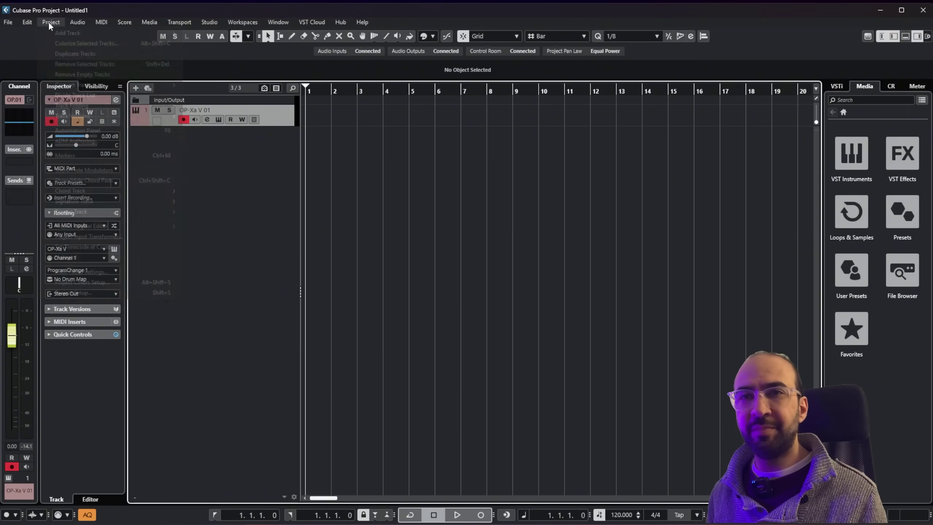
click(49, 22)
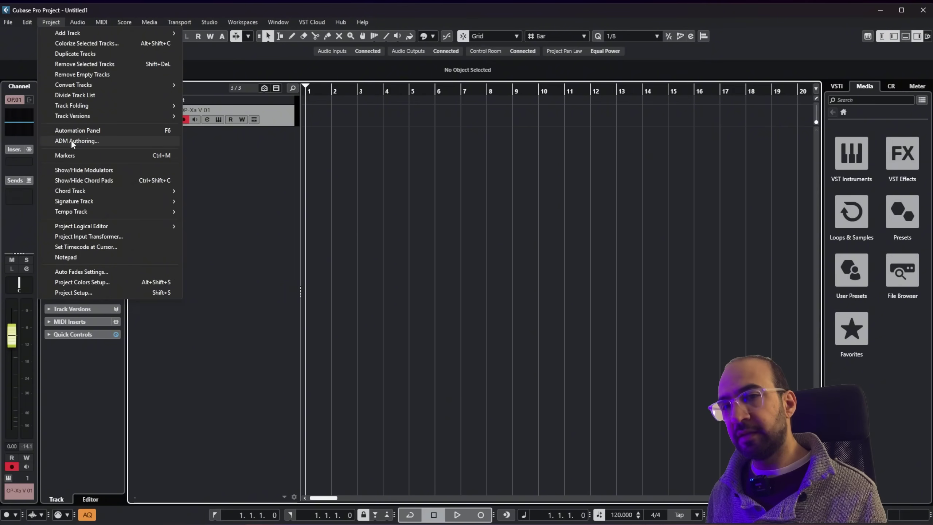
mouse_move(28, 24)
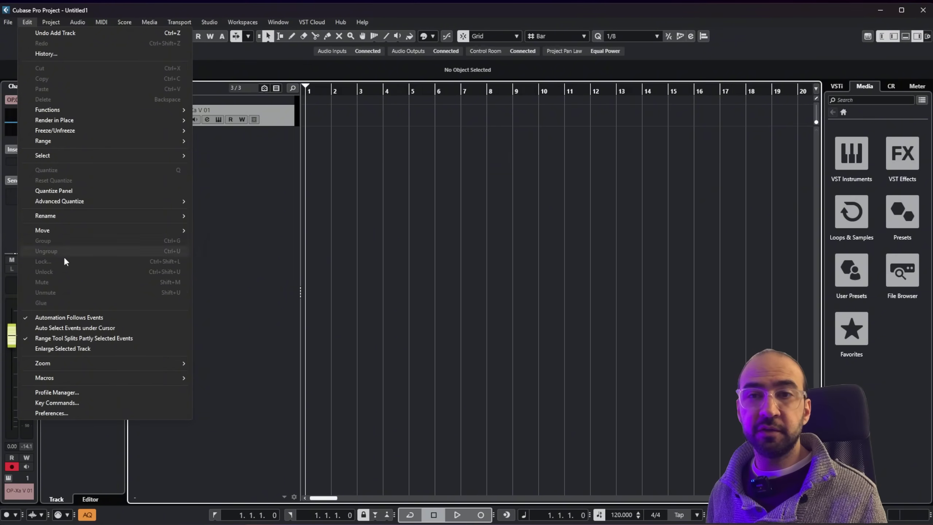
click(73, 416)
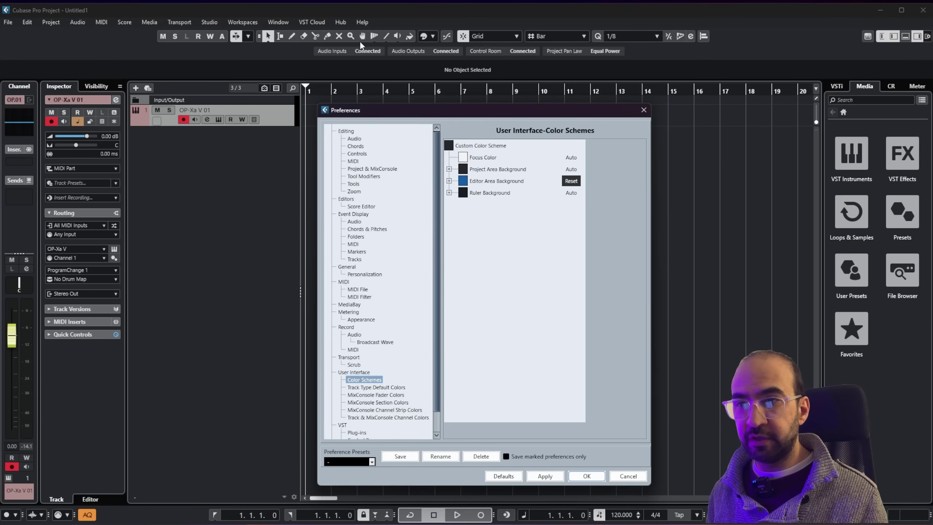
scroll(365, 395, down, 1)
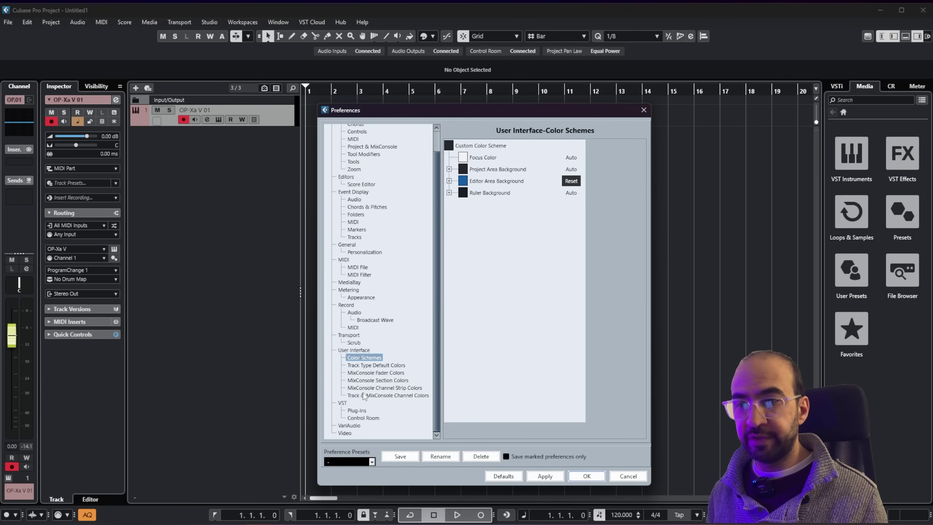
click(363, 351)
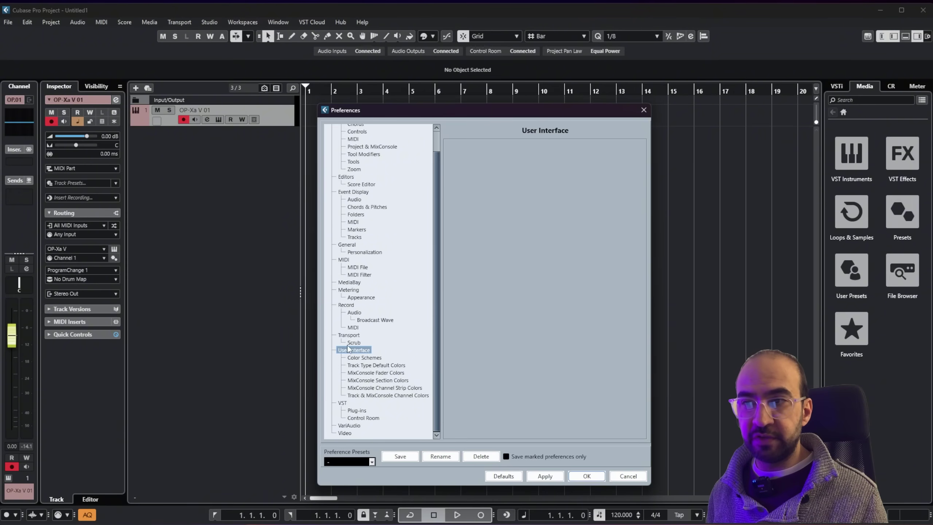
click(363, 358)
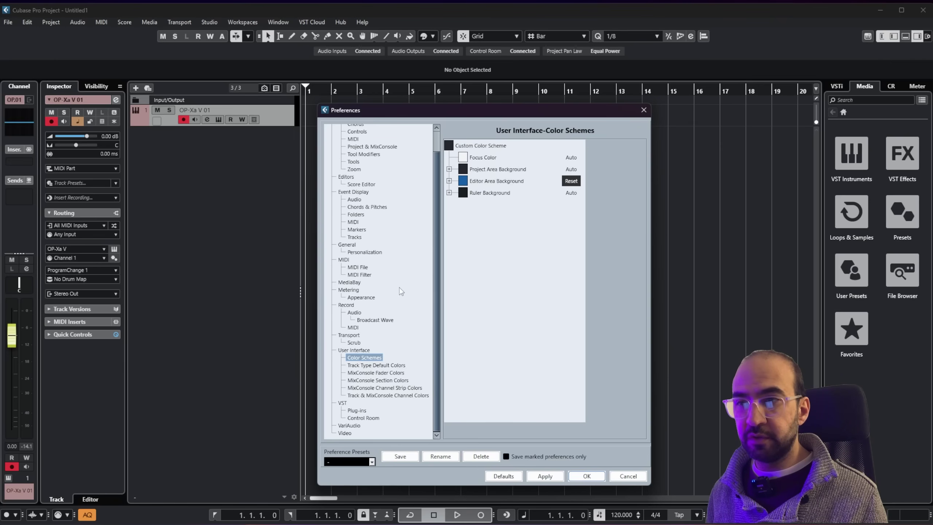
Set the Custom Color Scheme to the blue-grey default color (RGB 73, 92, 112).
click(450, 145)
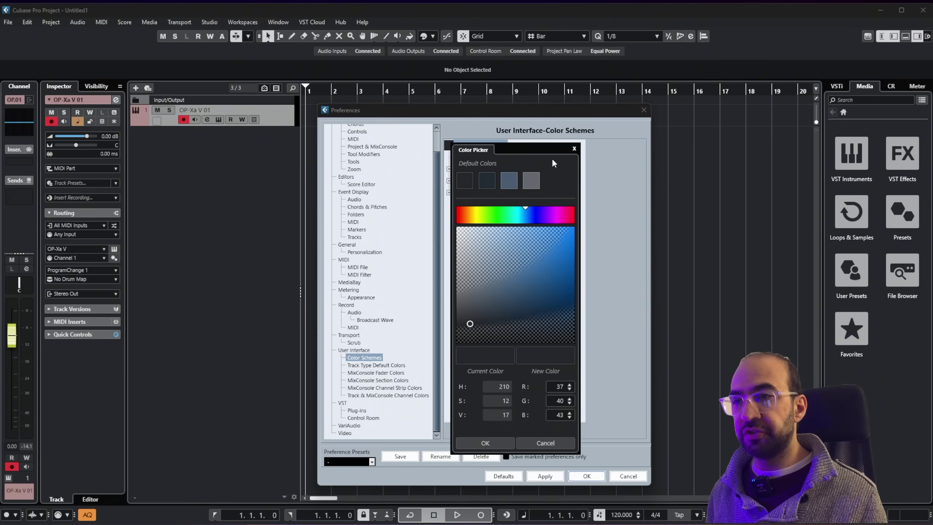
click(513, 182)
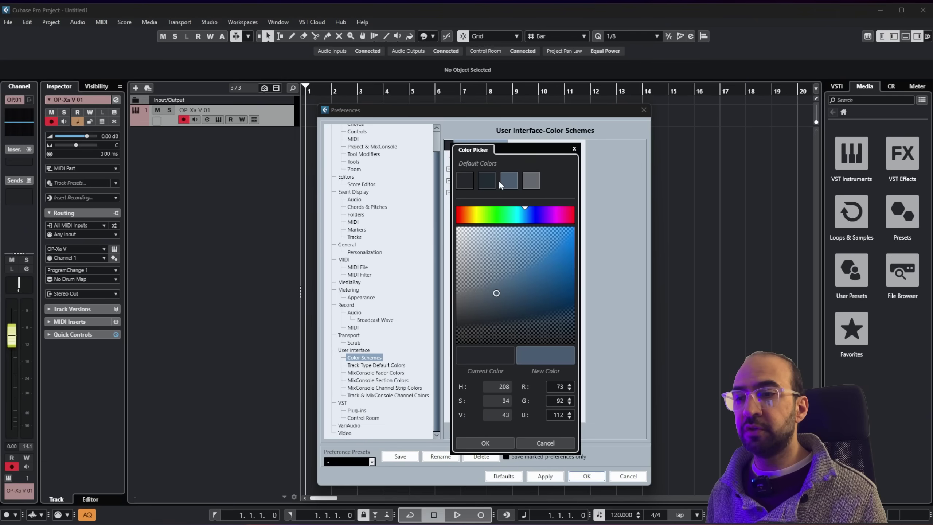
click(490, 181)
click(507, 181)
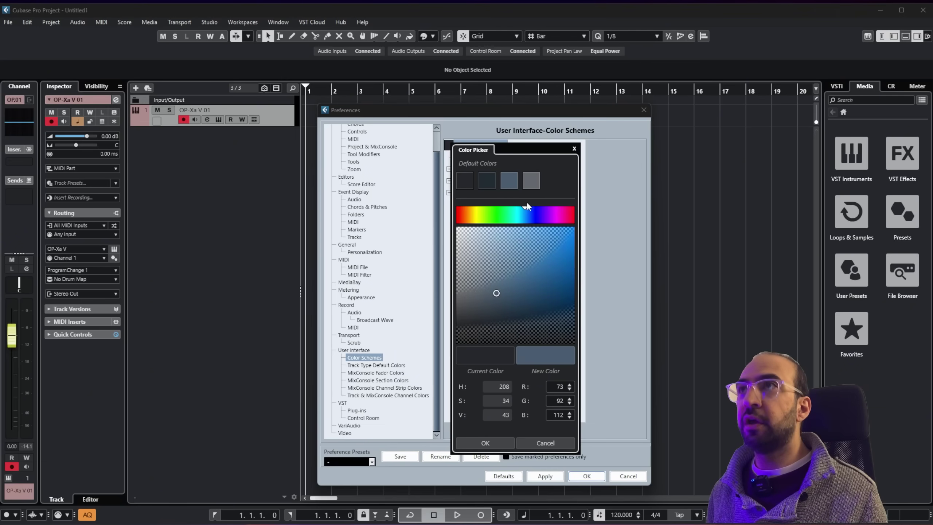
click(508, 445)
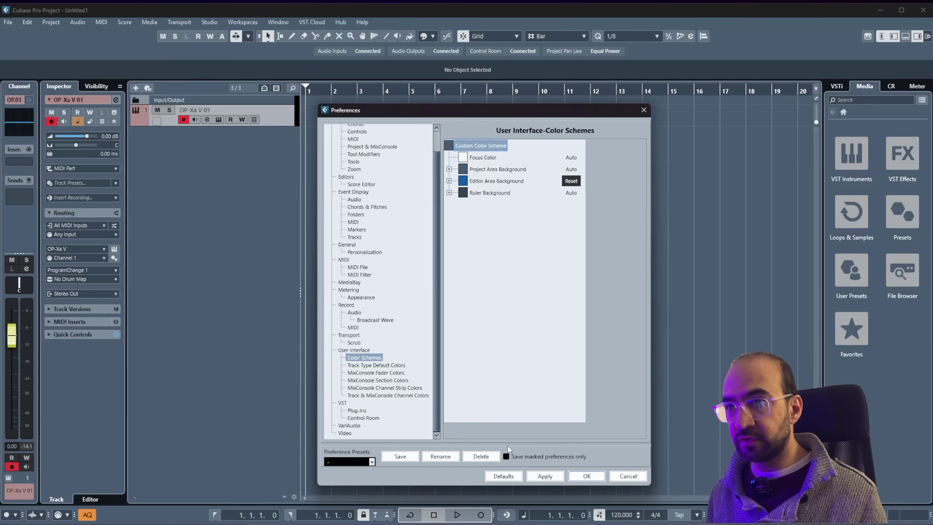
Set the Custom Color Scheme to a dark purple with RGB 96, 25, 102.
click(451, 145)
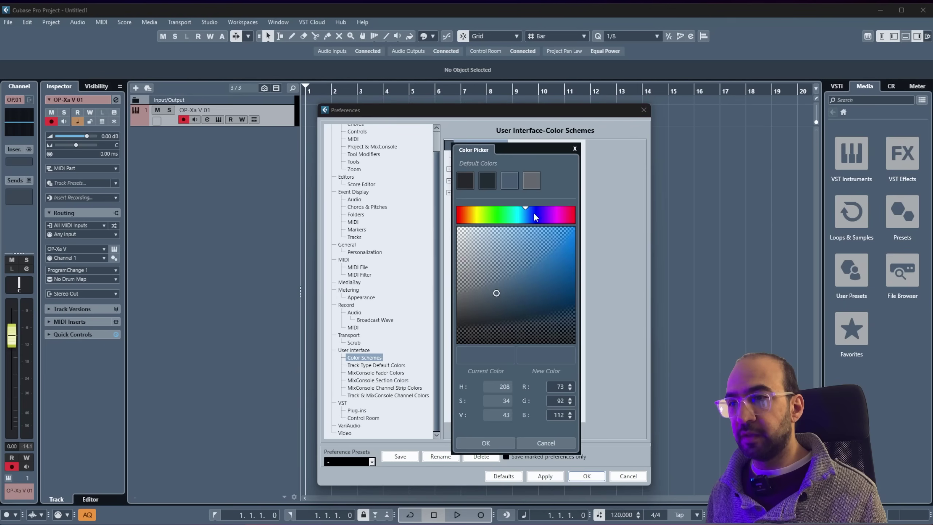
drag(533, 212, 554, 212)
mouse_move(510, 276)
mouse_down()
mouse_move(554, 246)
mouse_move(539, 305)
mouse_move(548, 297)
mouse_up()
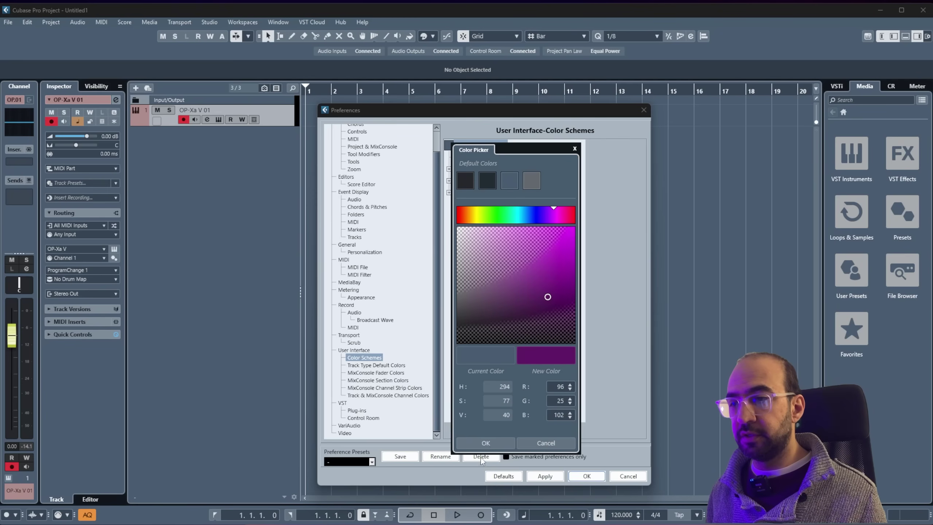
click(510, 442)
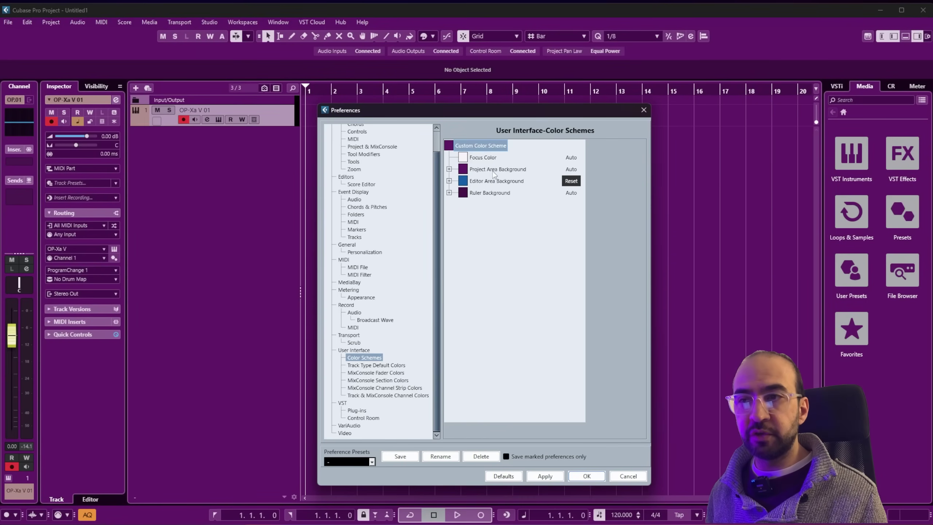
Set the Grid Lines color of the Project Area Background to bright magenta with RGB 222, 0, 252.
click(485, 158)
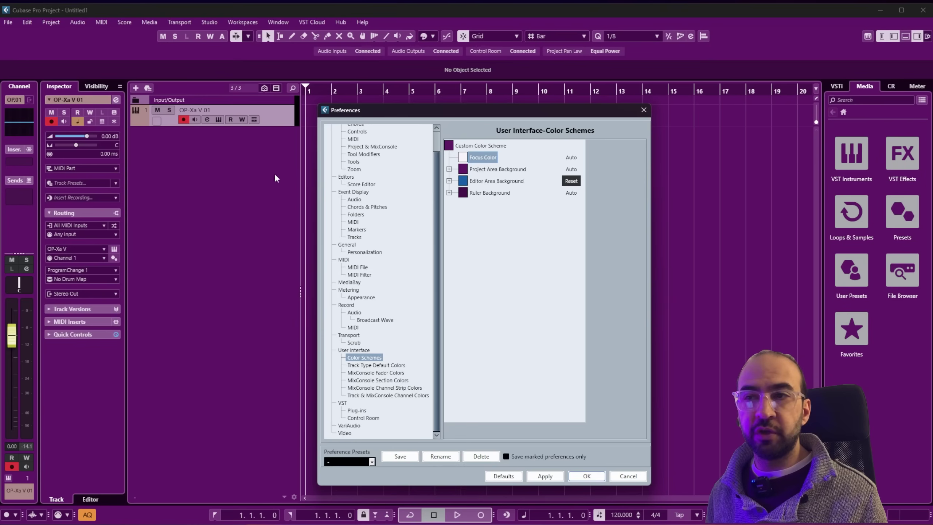
click(505, 170)
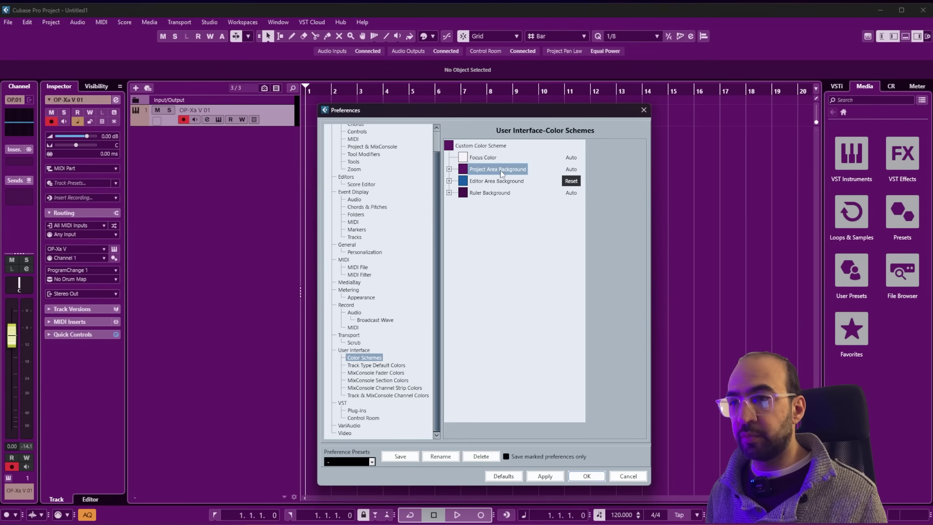
click(449, 169)
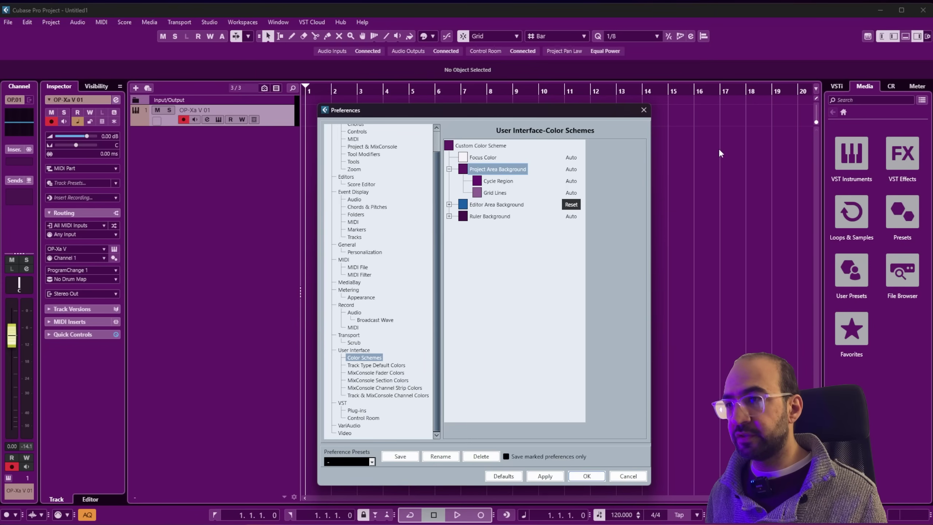
click(477, 194)
drag(528, 283, 603, 210)
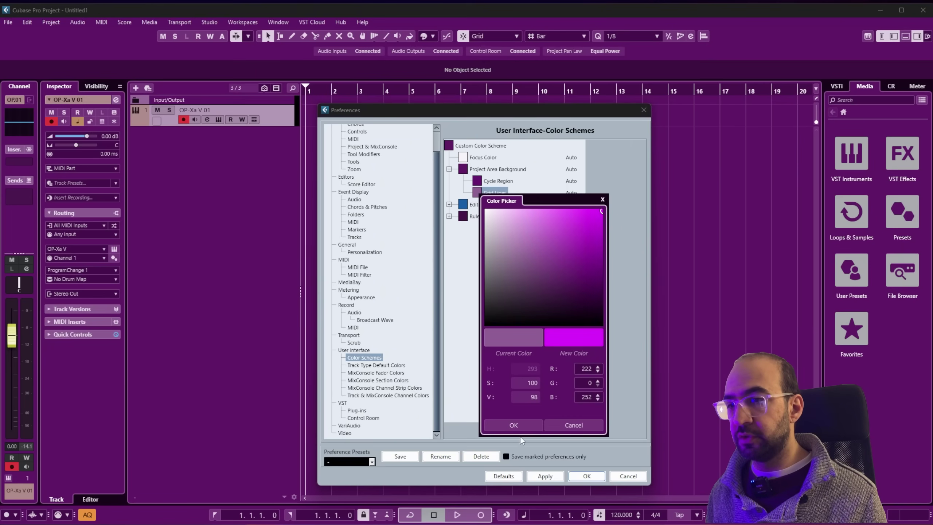
click(517, 426)
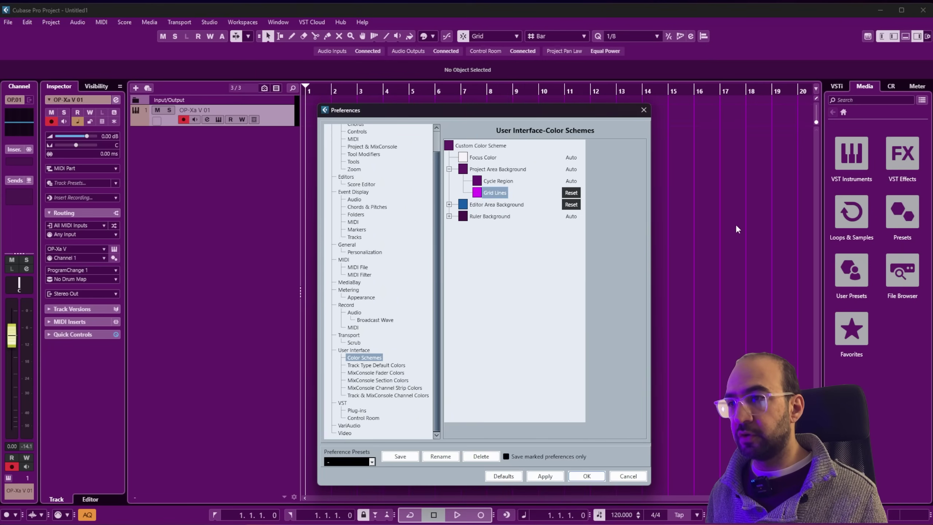
Check the Ruler Background sub-colors, and reset the Grid Lines and Editor Area Background colors to Auto.
click(504, 209)
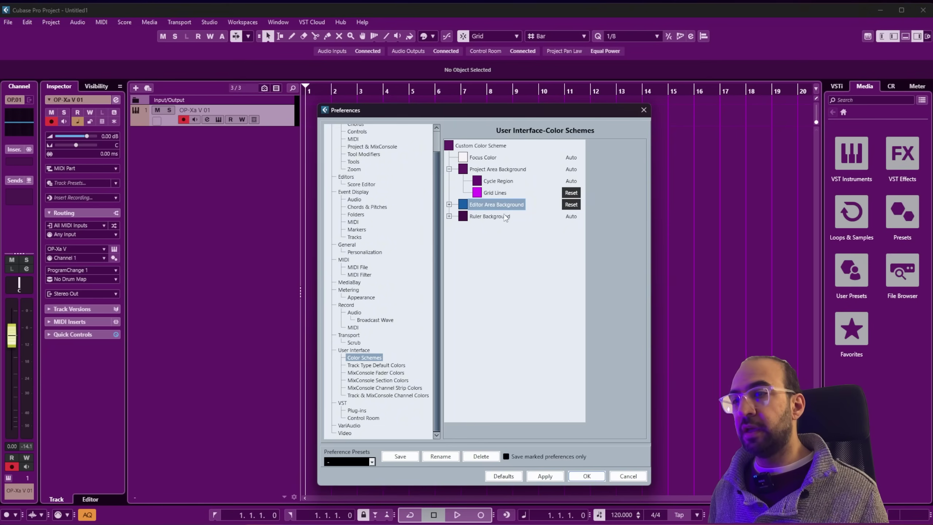
click(449, 216)
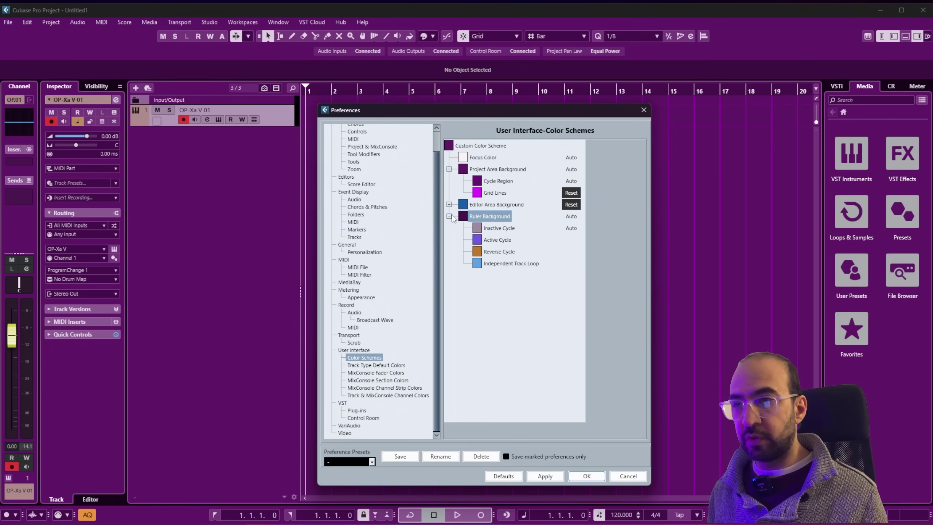
click(449, 217)
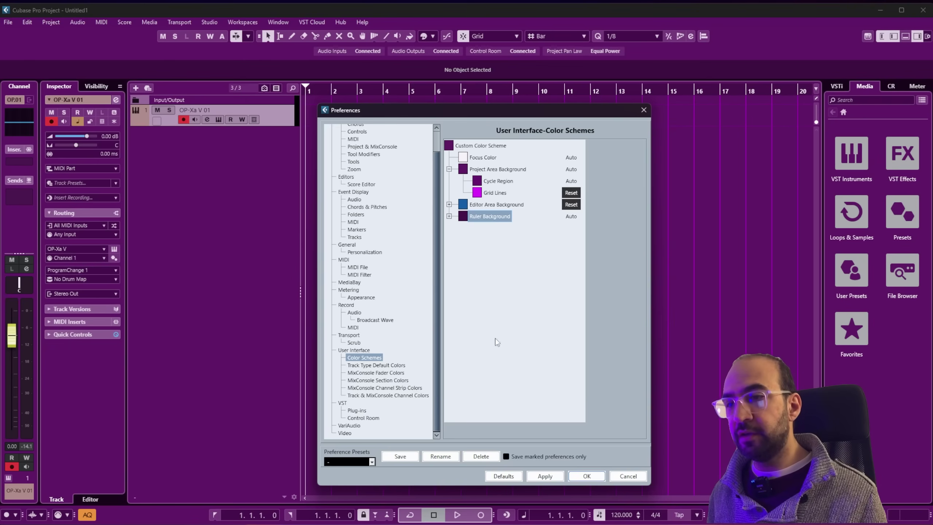
click(571, 193)
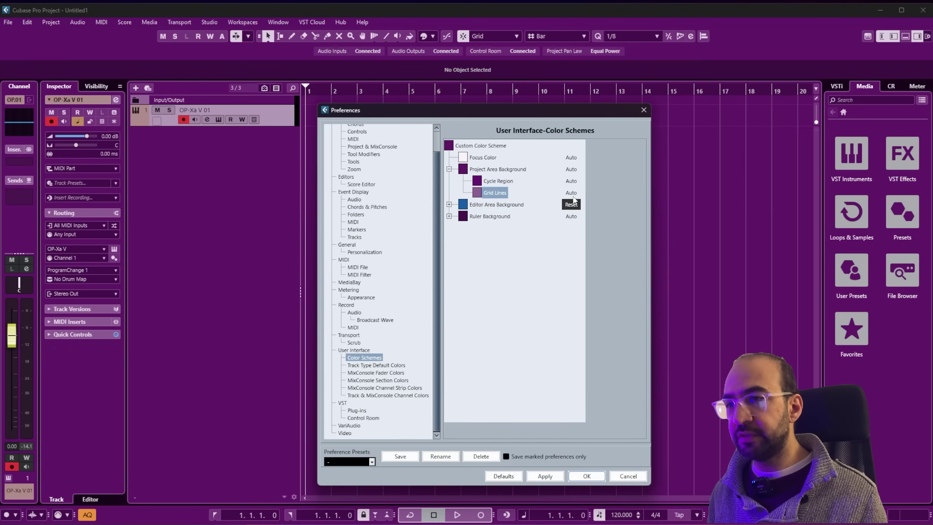
click(574, 204)
click(573, 205)
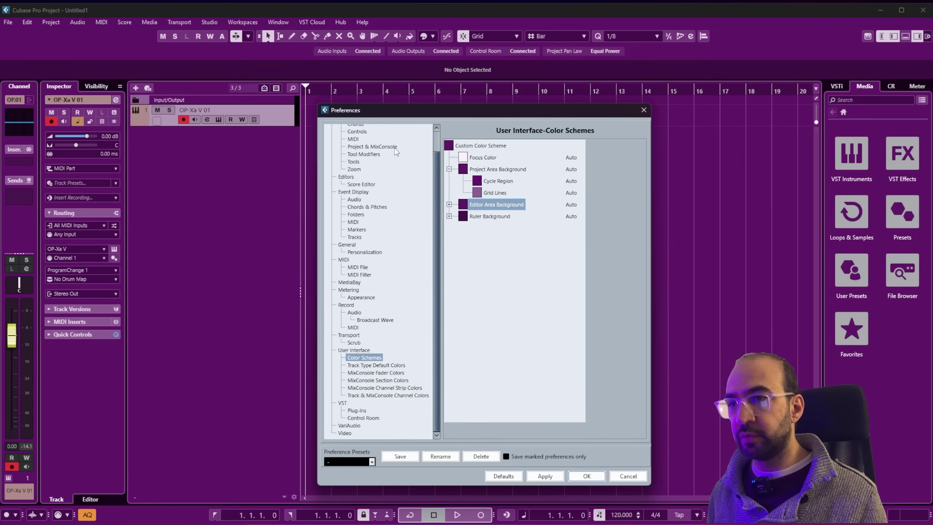
Set the Custom Color Scheme to the first default color, a near-black dark grey.
click(465, 151)
click(450, 145)
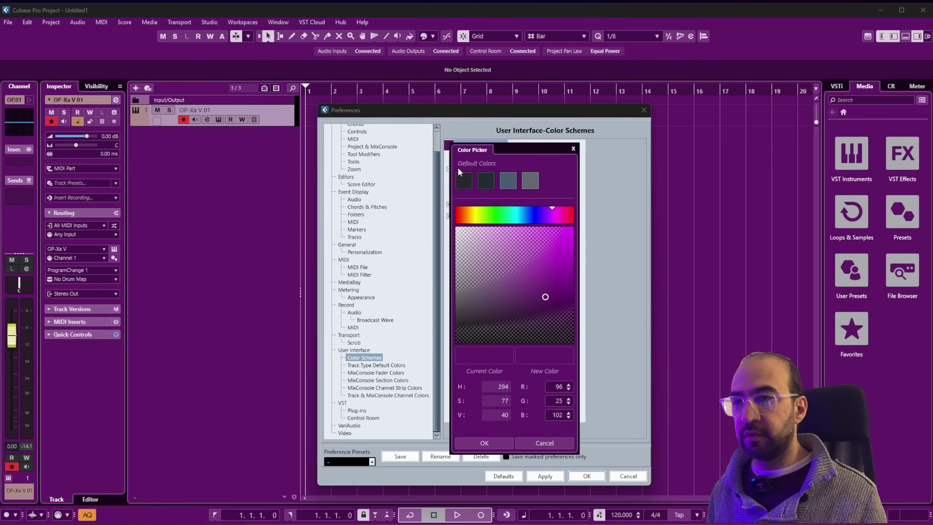
click(463, 180)
click(493, 441)
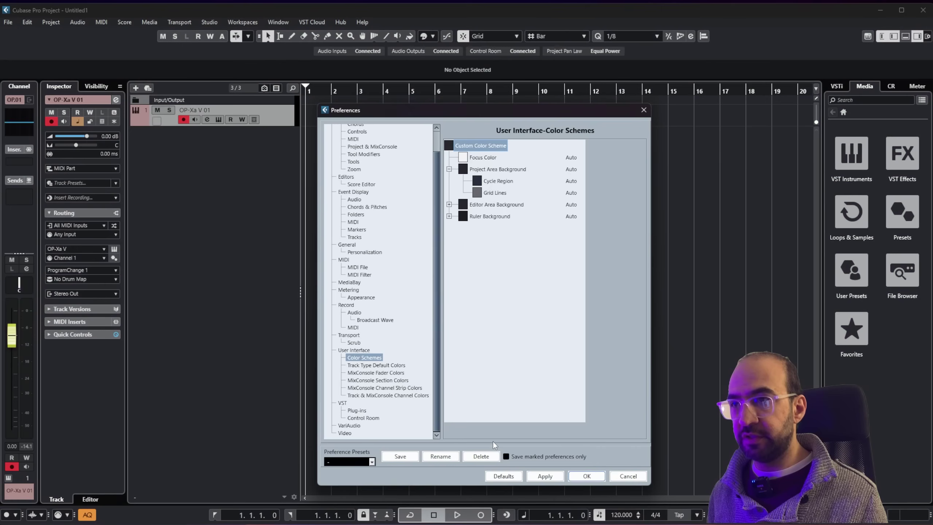
Set the Track Type Default Color for Effect tracks to bright red, apply it and close the Preferences.
click(401, 365)
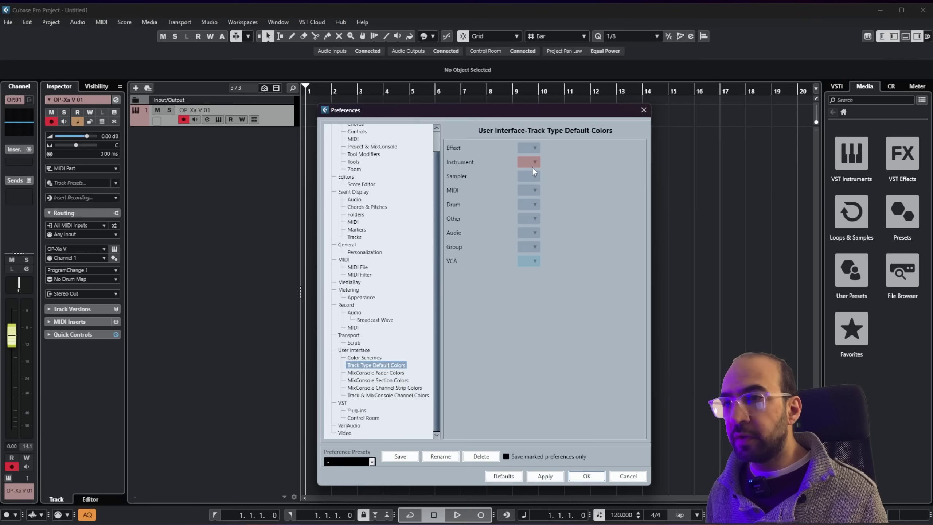
click(532, 146)
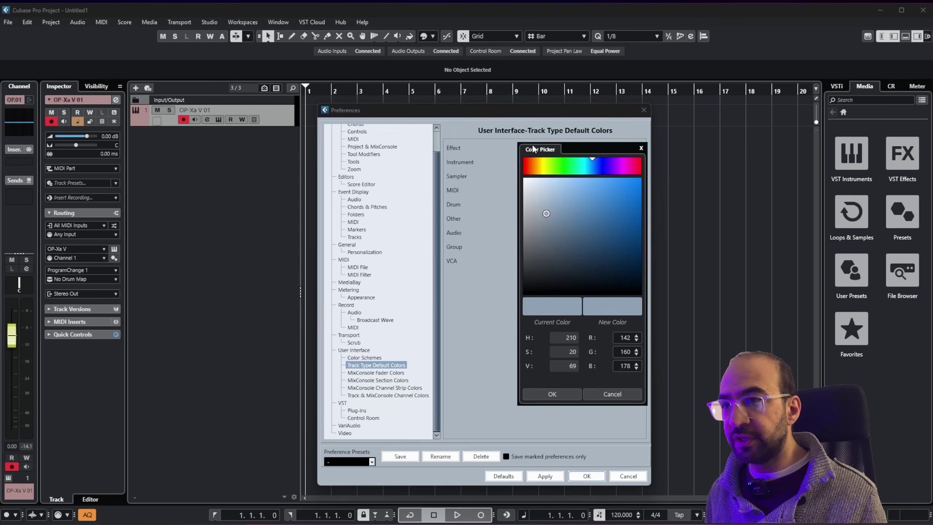
click(483, 235)
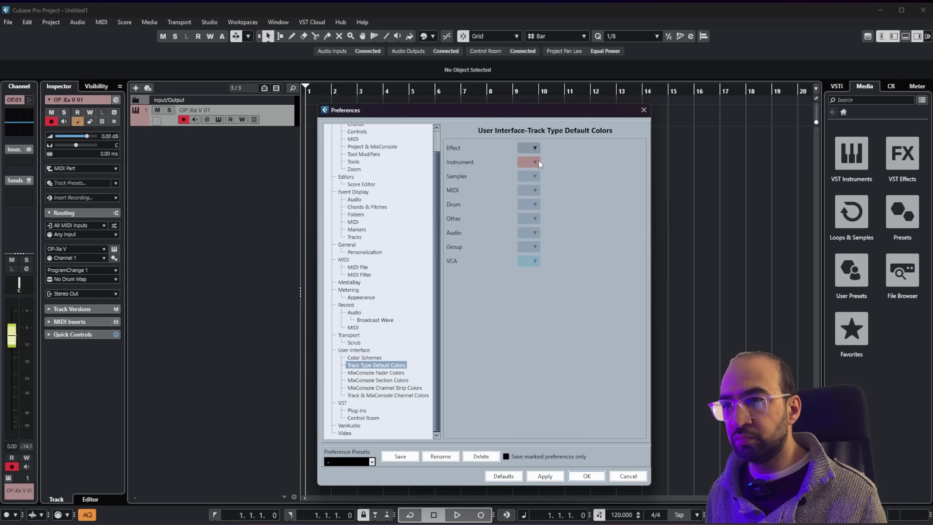
click(536, 148)
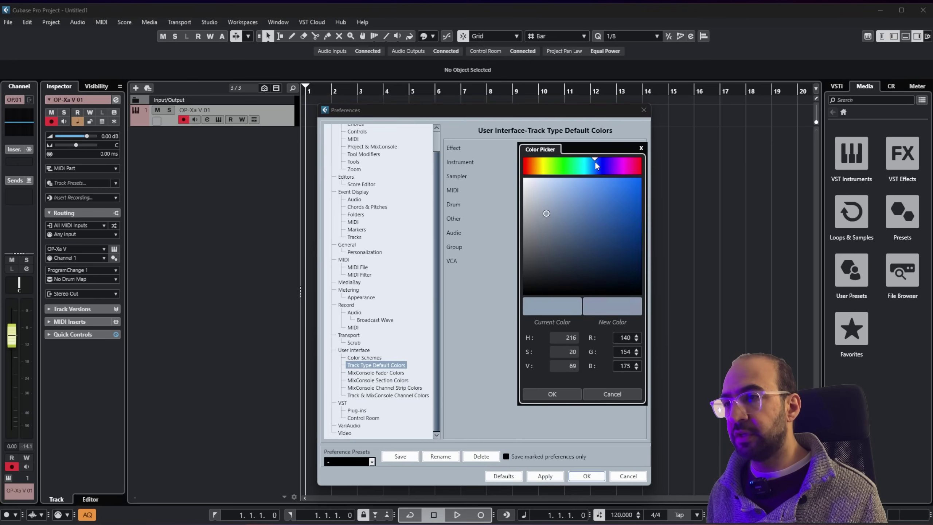
drag(595, 161, 640, 168)
mouse_move(567, 201)
mouse_down()
mouse_move(628, 202)
mouse_move(638, 189)
mouse_up()
click(552, 393)
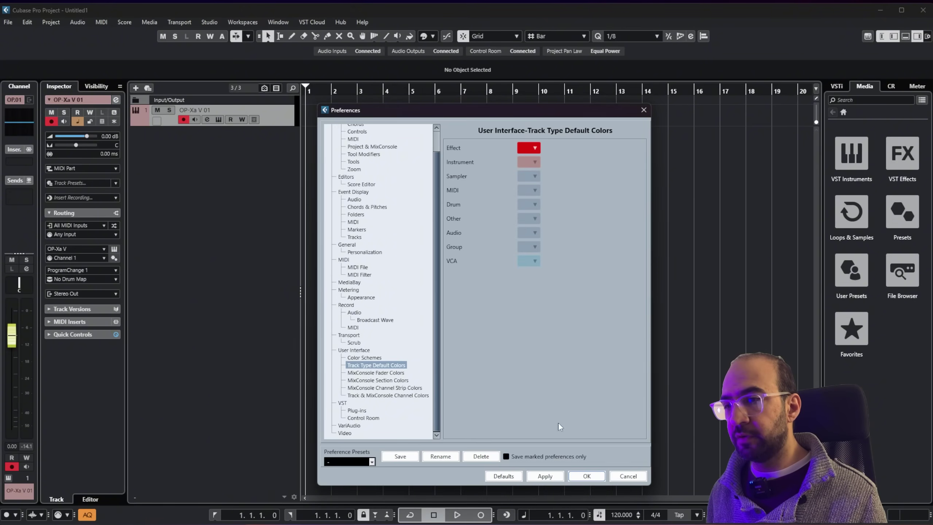
click(559, 478)
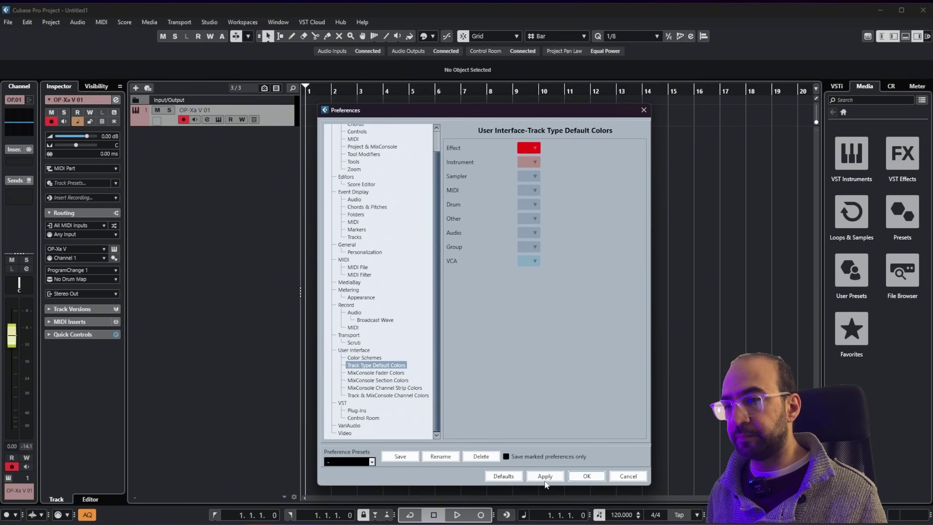
click(588, 476)
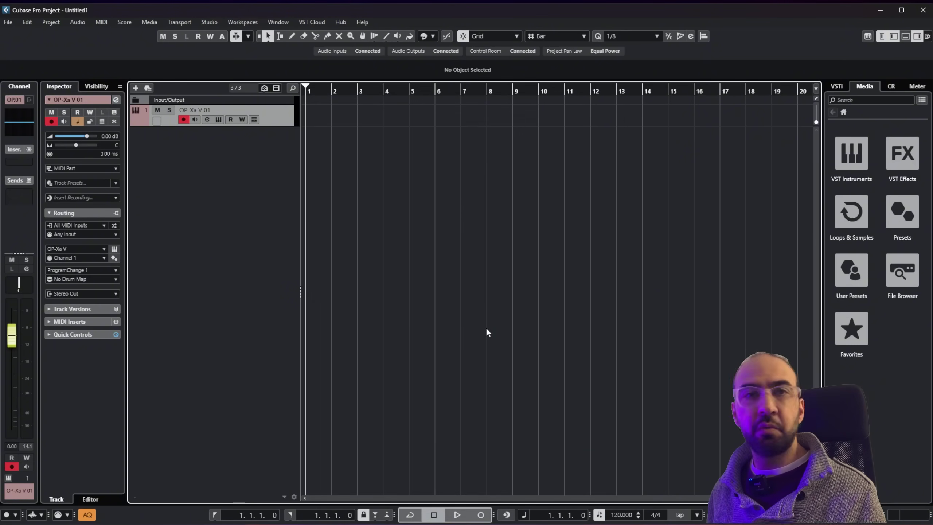
Add one mono Effect track with No Effect routed to Stereo Out, created inside a folder, and recolor it yellow-green.
right_click(191, 151)
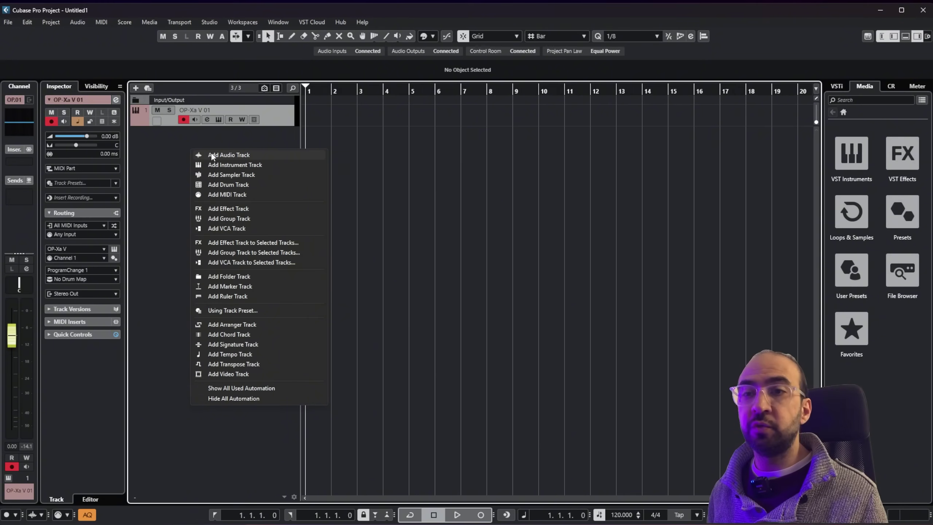
click(258, 213)
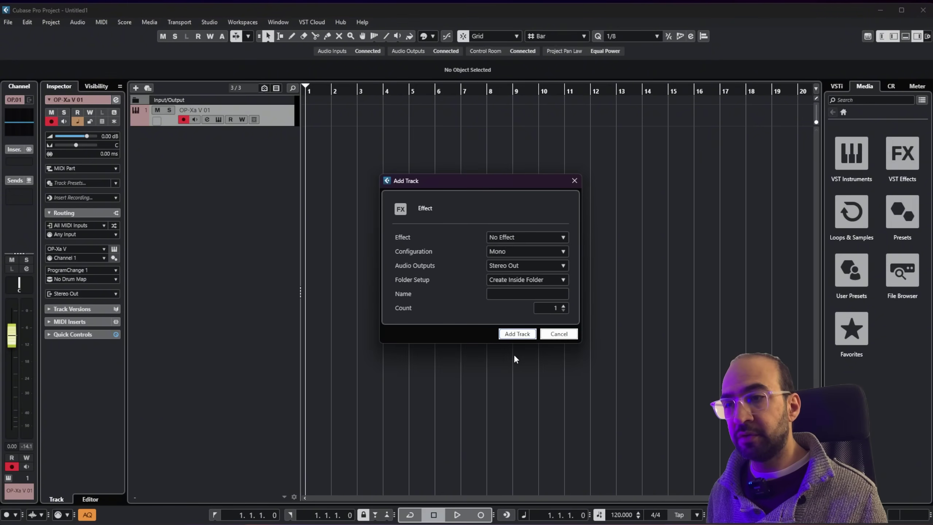
click(522, 335)
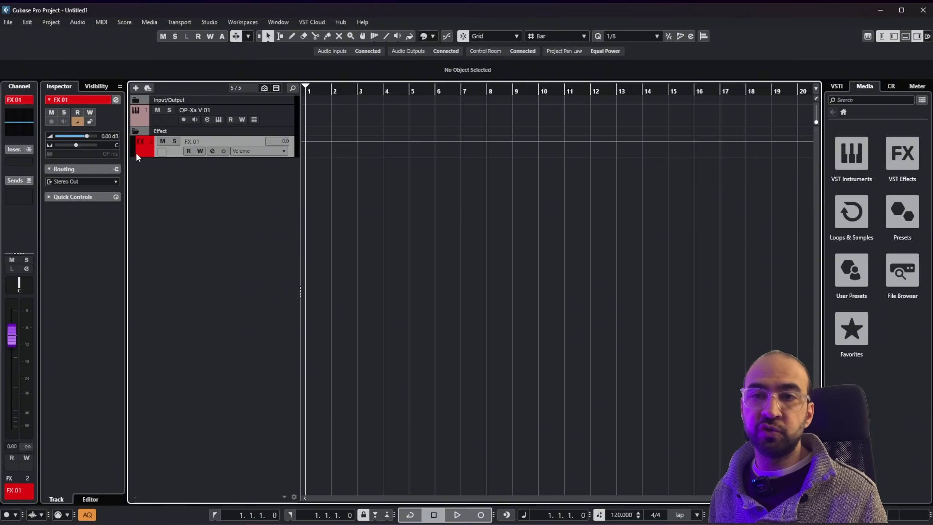
right_click(145, 149)
click(147, 147)
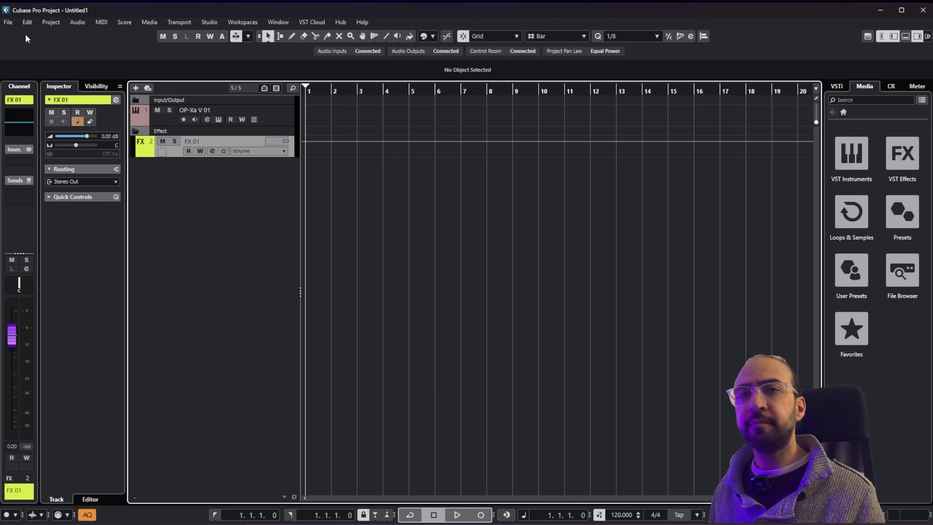
Review the color preferences for track types and for MixConsole faders, sections and channel strips.
click(25, 22)
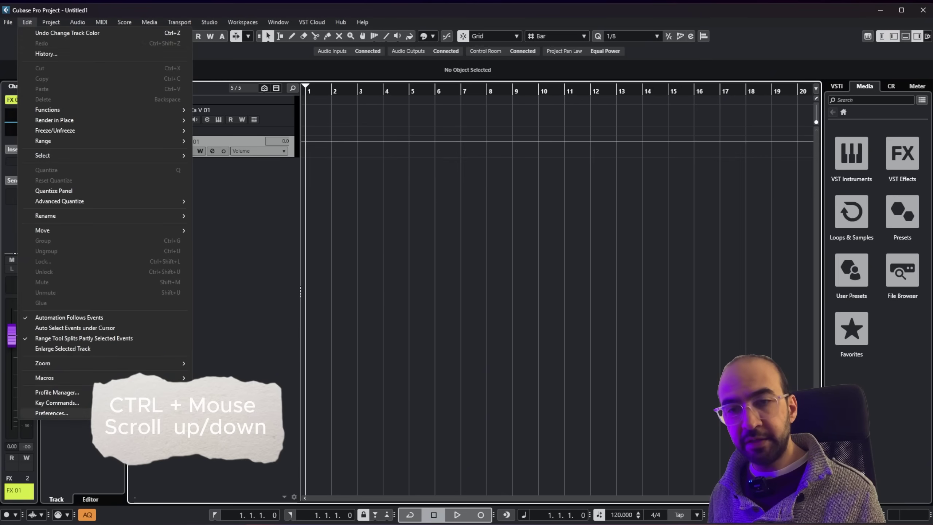
click(51, 413)
click(380, 392)
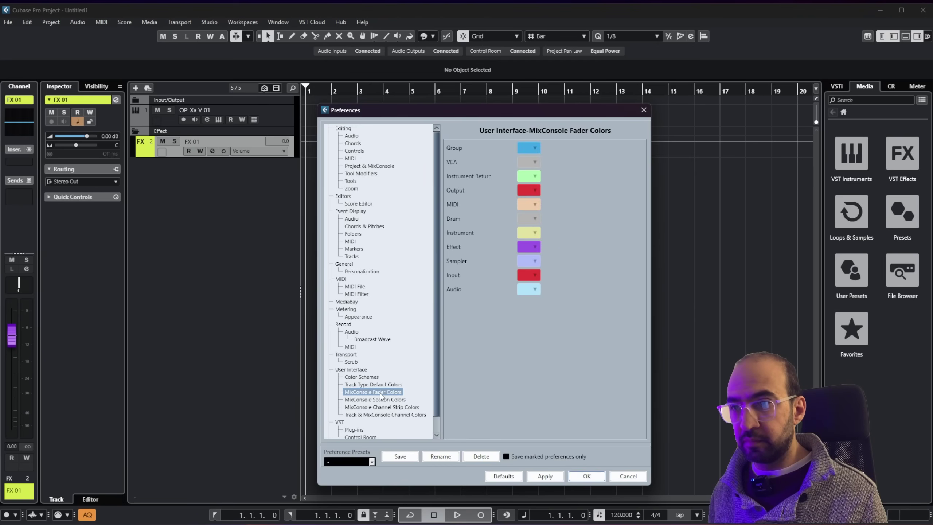
key(Up)
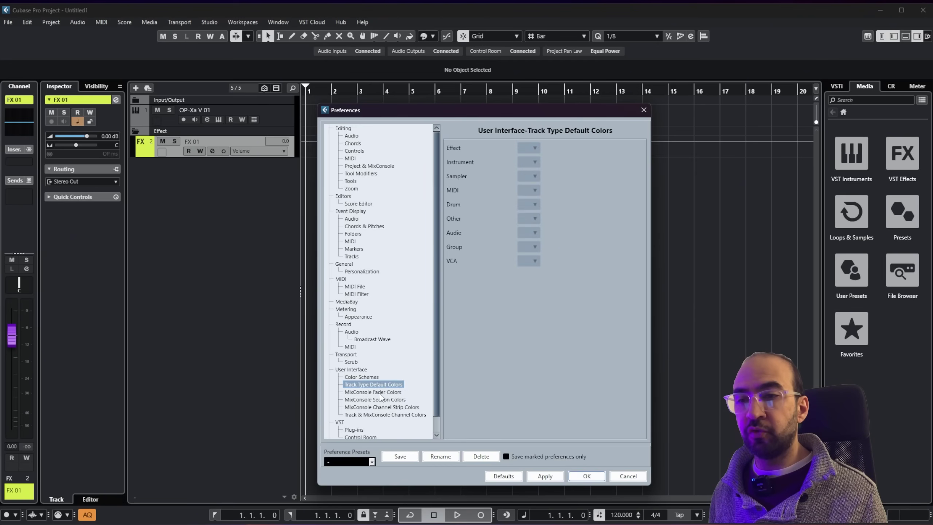
key(Down)
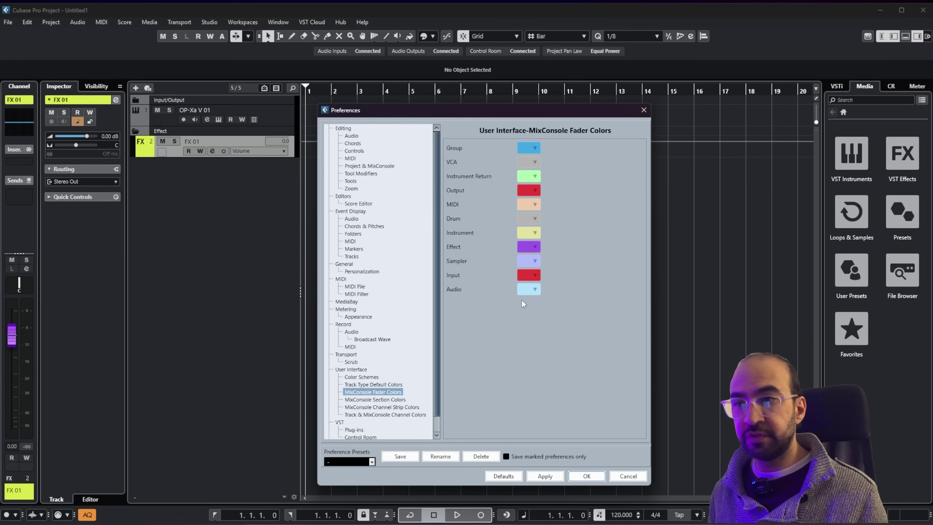
click(379, 399)
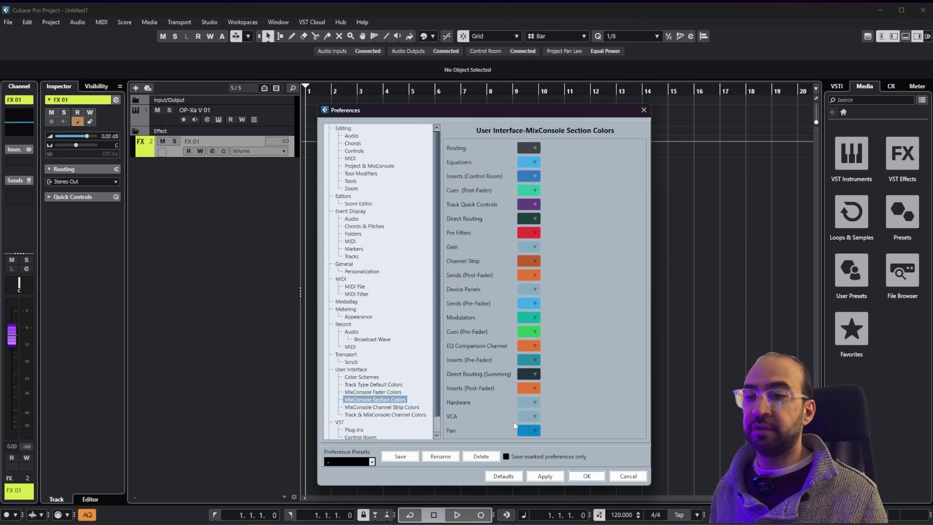
click(399, 407)
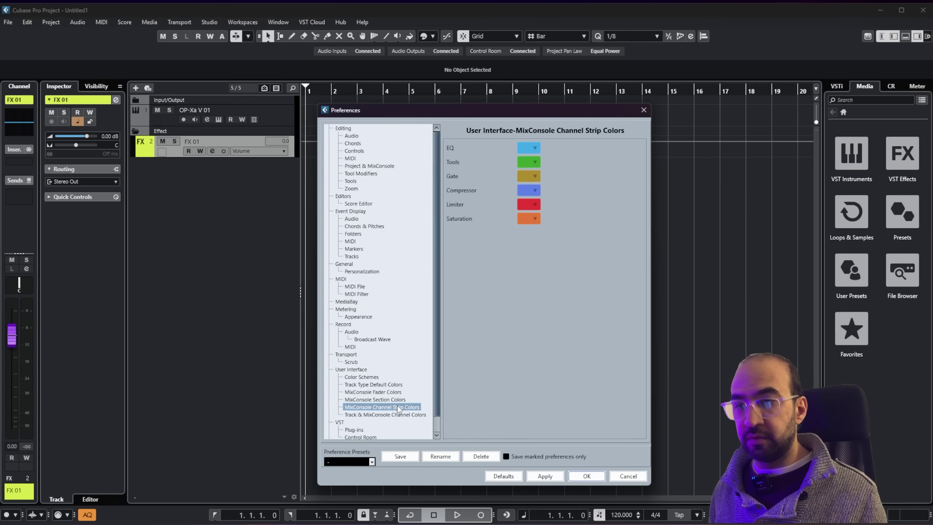
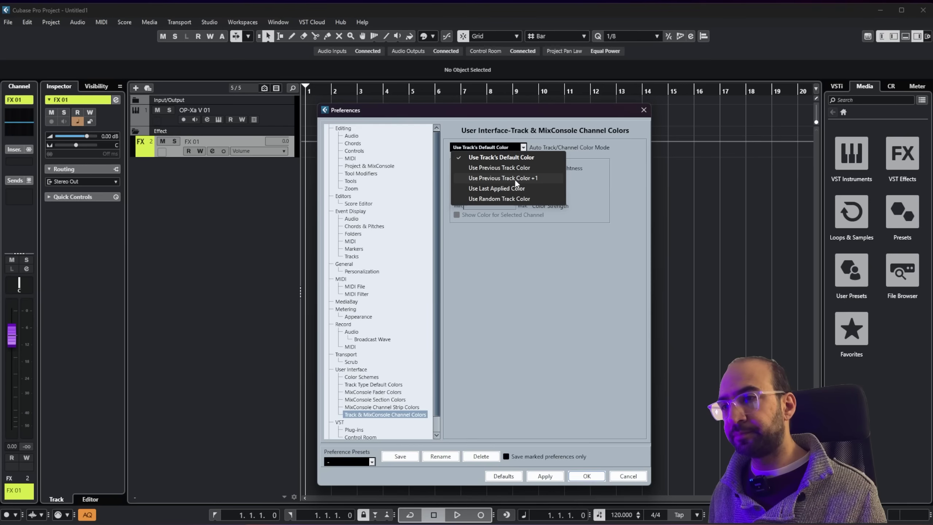
Set the Auto Track/Channel Color Mode to Use Previous Track Color +1, apply it and close the Preferences.
click(515, 179)
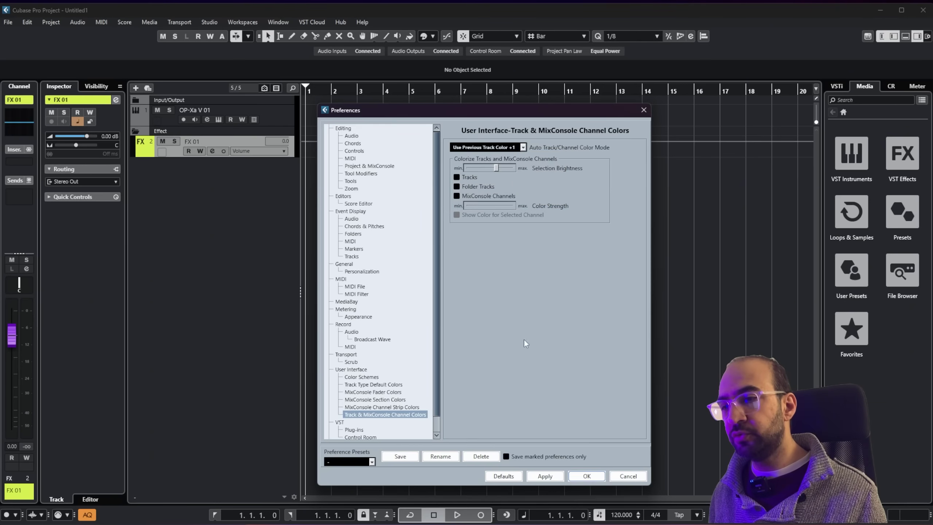
click(545, 477)
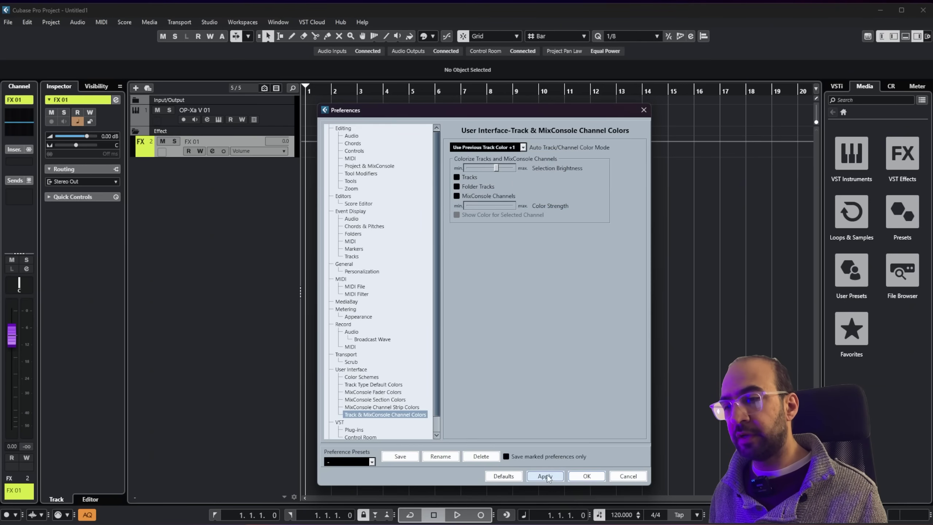
click(587, 476)
Add an OP-Xa V instrument track below the FX 01 track and move its plug-in window clear of the track list.
right_click(244, 210)
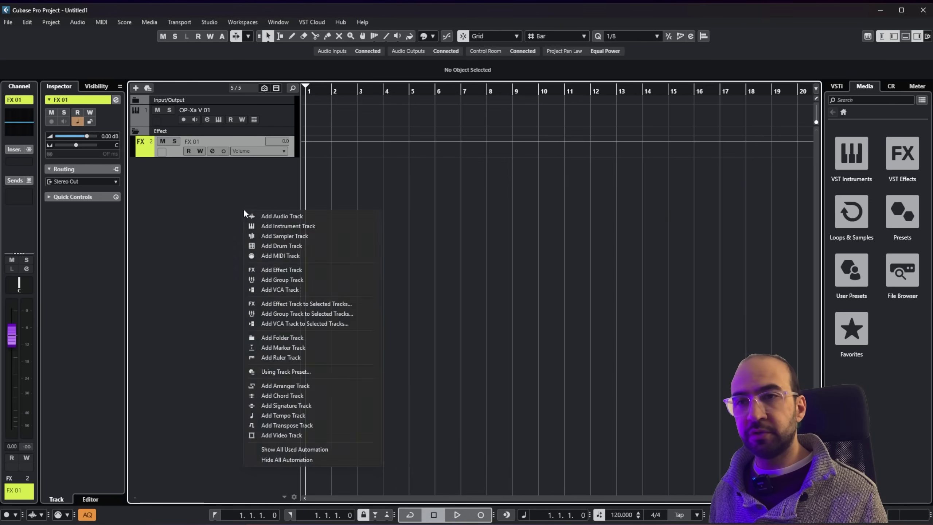
click(274, 226)
click(517, 345)
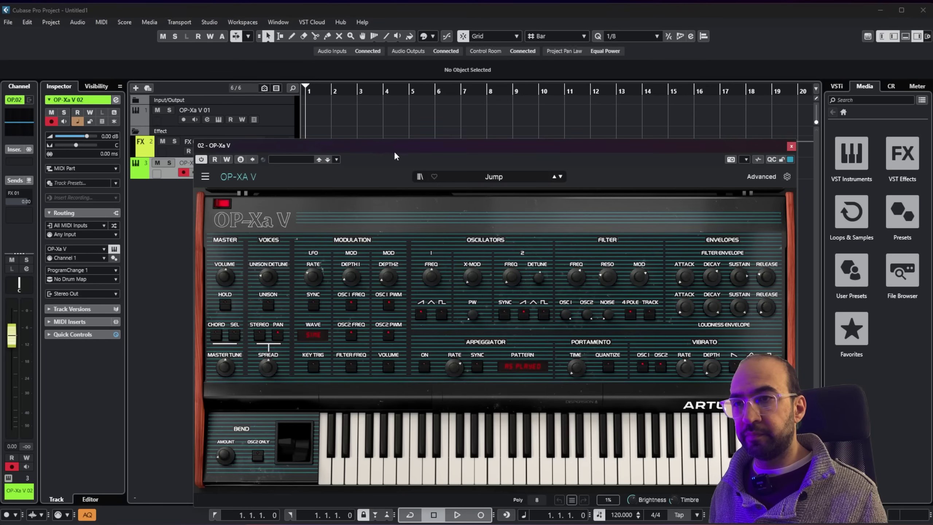
drag(390, 147, 436, 210)
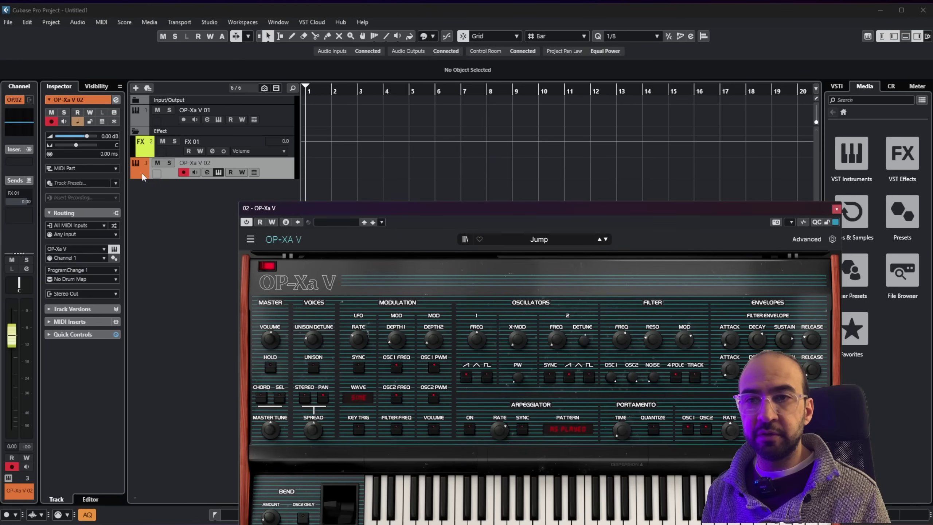
Add another OP-Xa V instrument track below OP-Xa V 02 and move its plug-in window away from the track list.
right_click(177, 202)
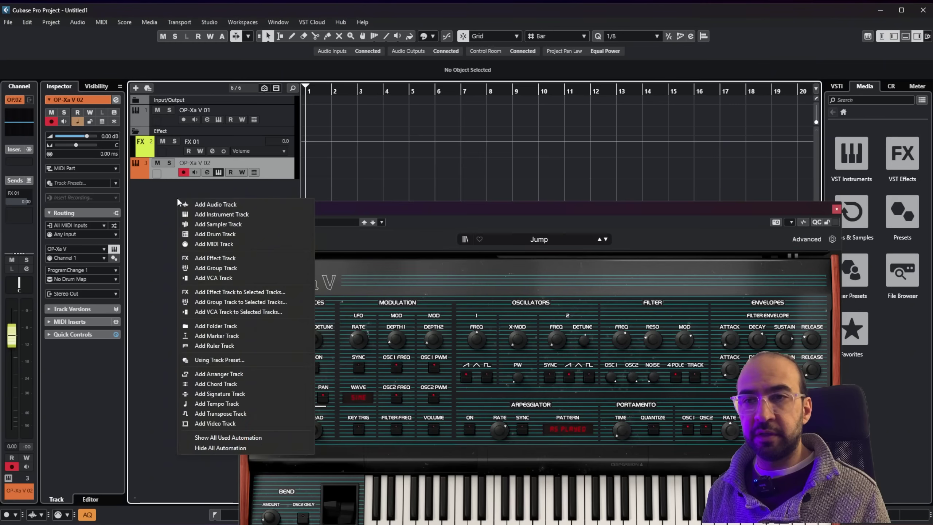
click(219, 214)
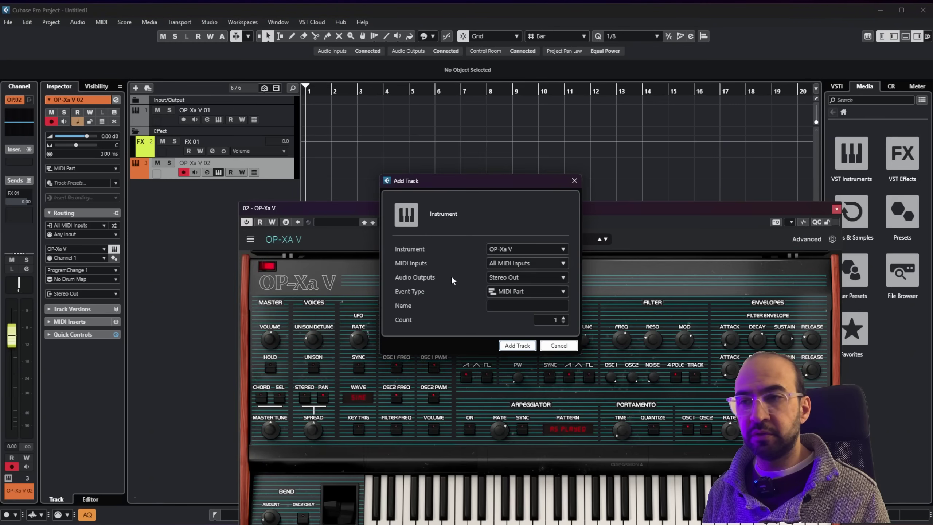
click(516, 349)
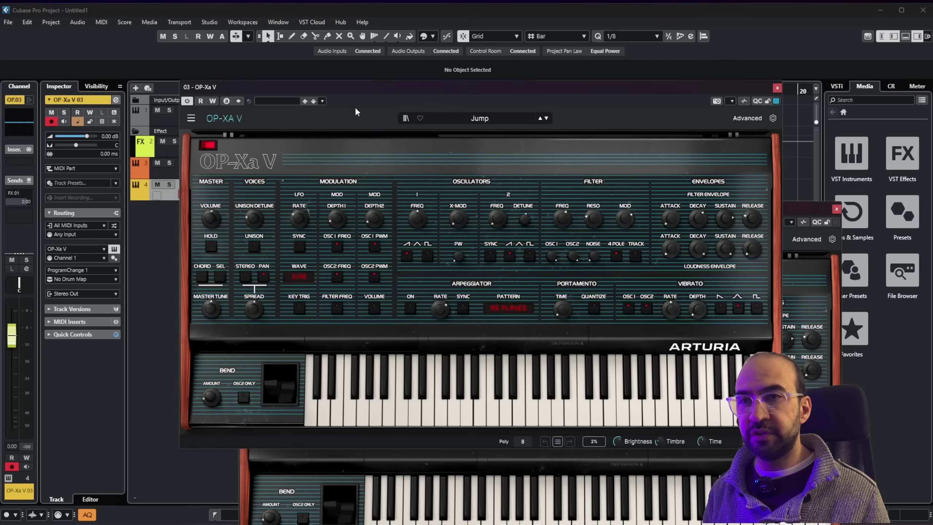
drag(364, 90, 555, 132)
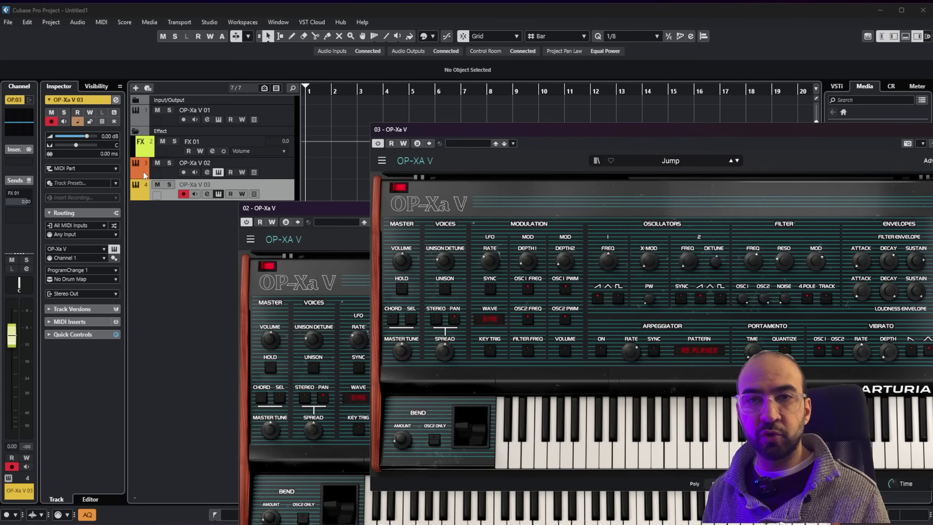
Add one more OP-Xa V instrument track below OP-Xa V 03 and move its plug-in window off the track list.
right_click(171, 216)
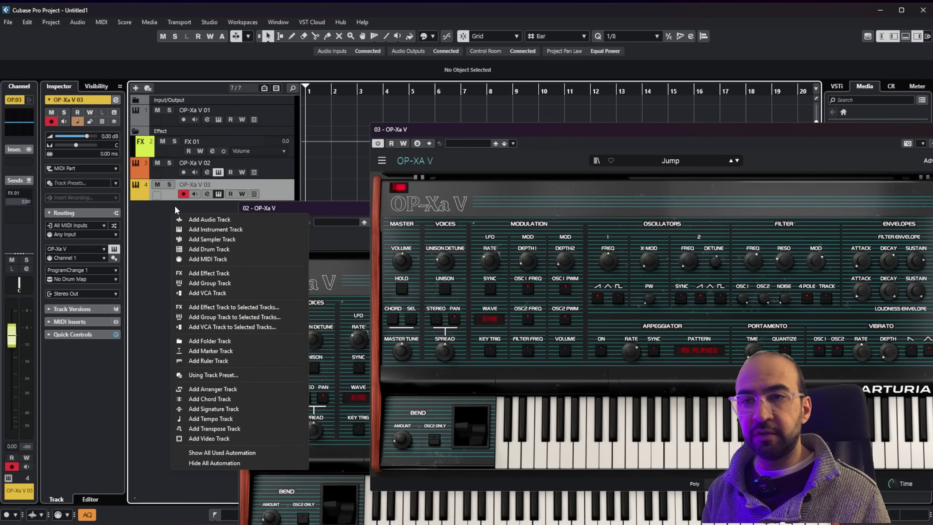
click(191, 230)
click(513, 347)
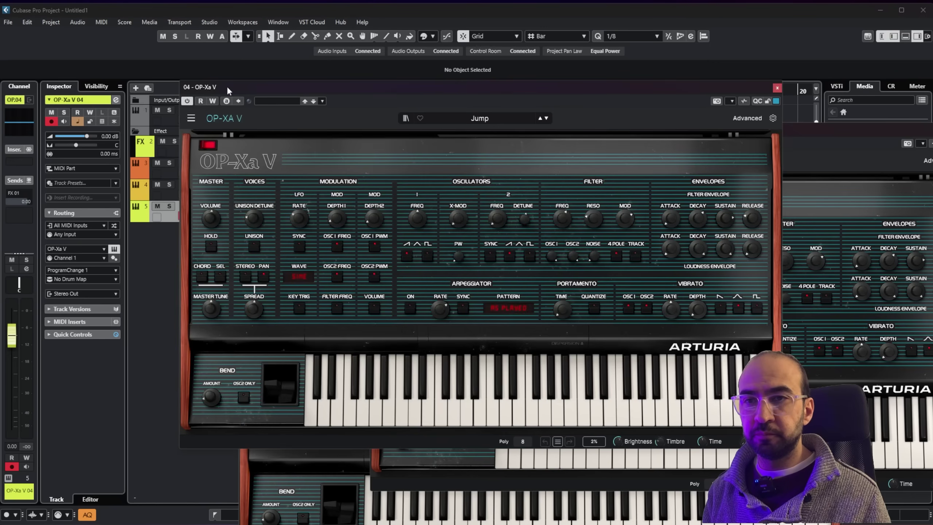
click(237, 78)
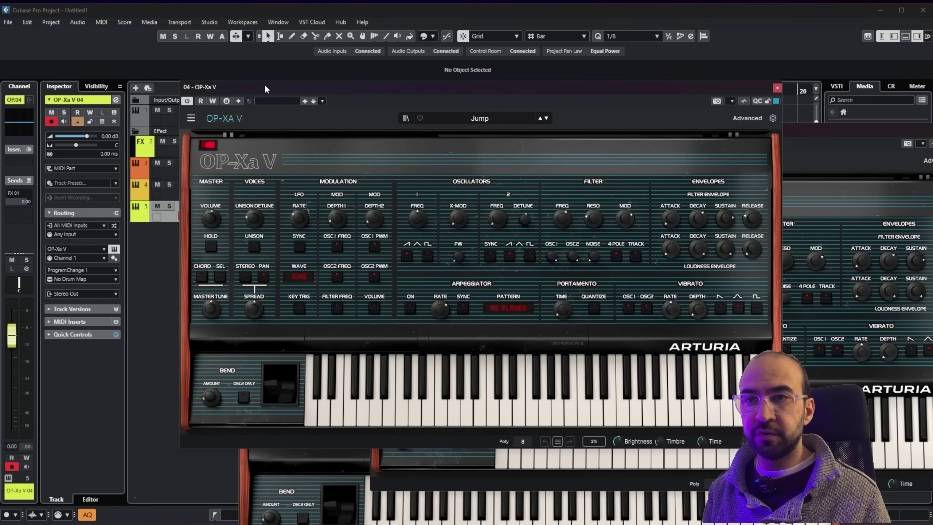
drag(270, 86, 415, 129)
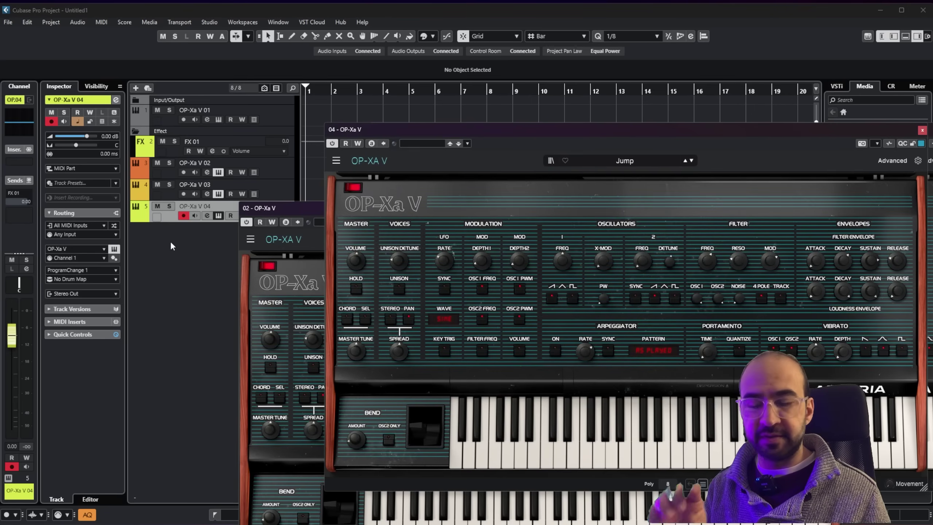
Open the Track & MixConsole Channel Colors preferences and set the Selection Brightness to about the middle of its range.
click(28, 22)
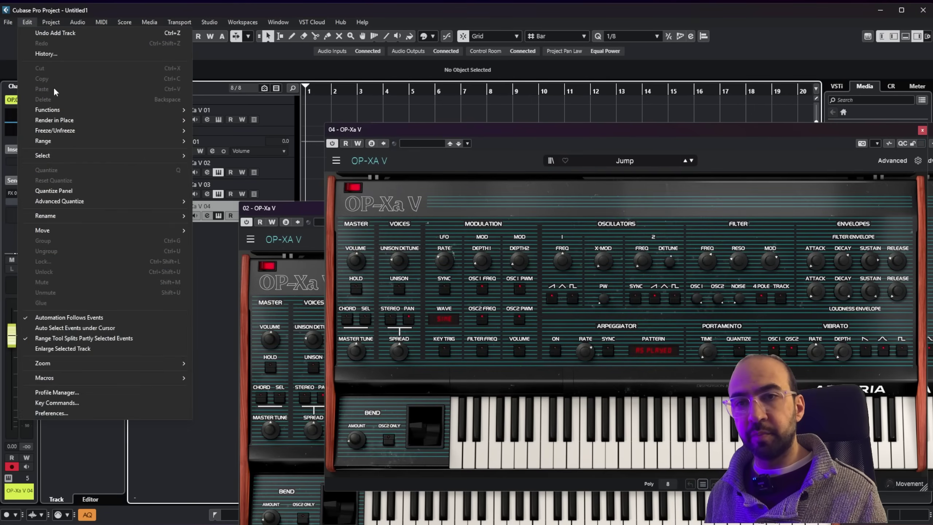
click(101, 412)
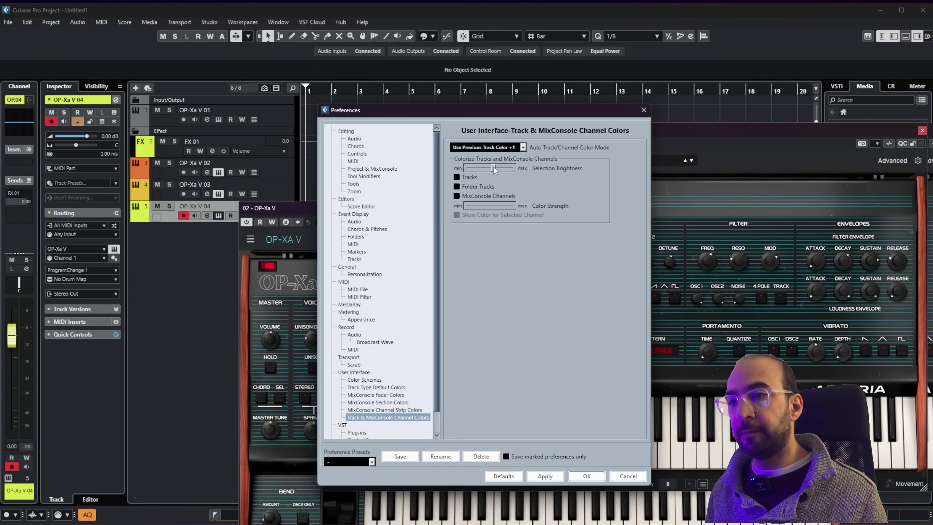
drag(508, 169, 488, 168)
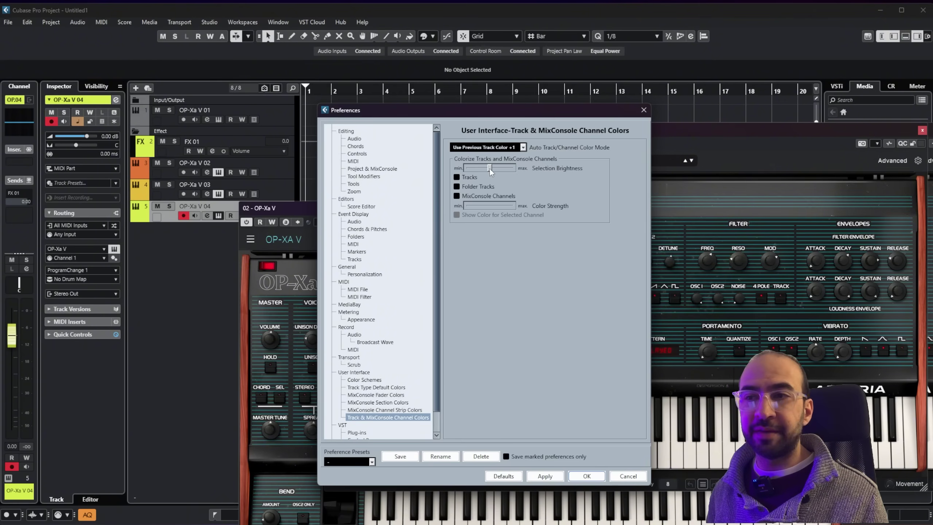
Enable colorizing for Tracks, Folder Tracks and MixConsole Channels.
click(463, 177)
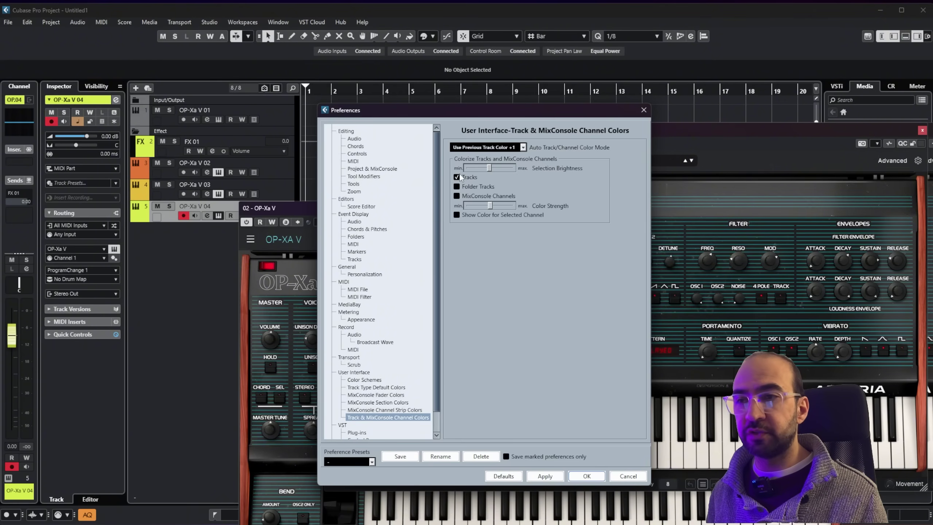
click(463, 186)
click(462, 196)
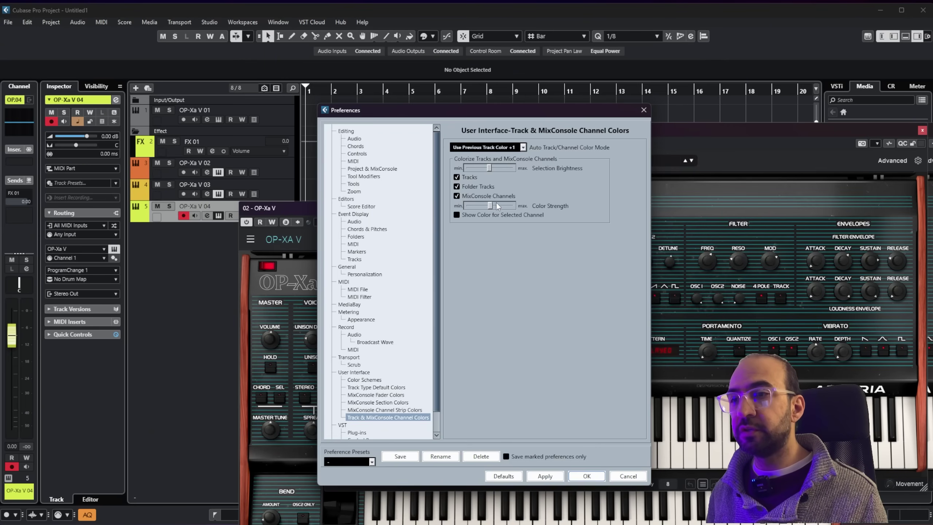
Raise the Color Strength to near maximum and apply it, keeping the Auto Track/Channel Color Mode on Use Previous Track Color +1.
drag(509, 208, 475, 210)
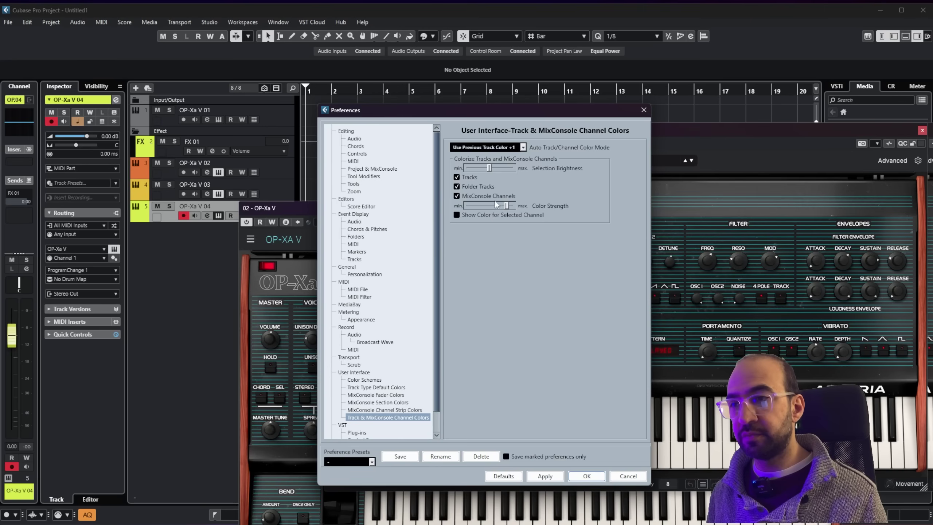
click(542, 477)
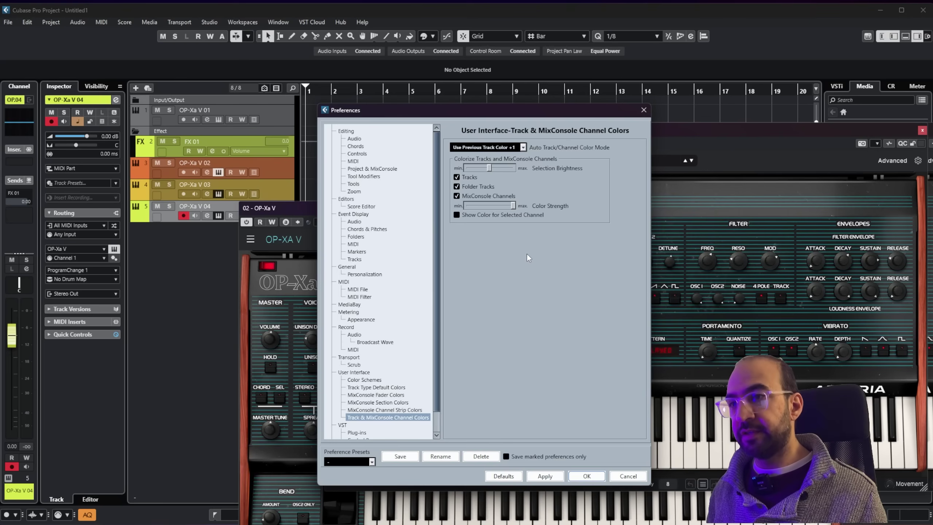
click(514, 145)
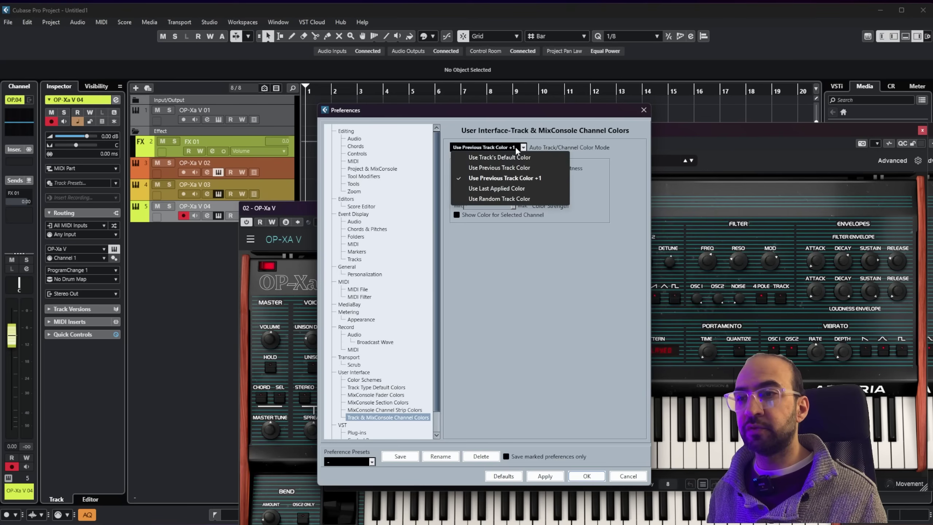
click(509, 177)
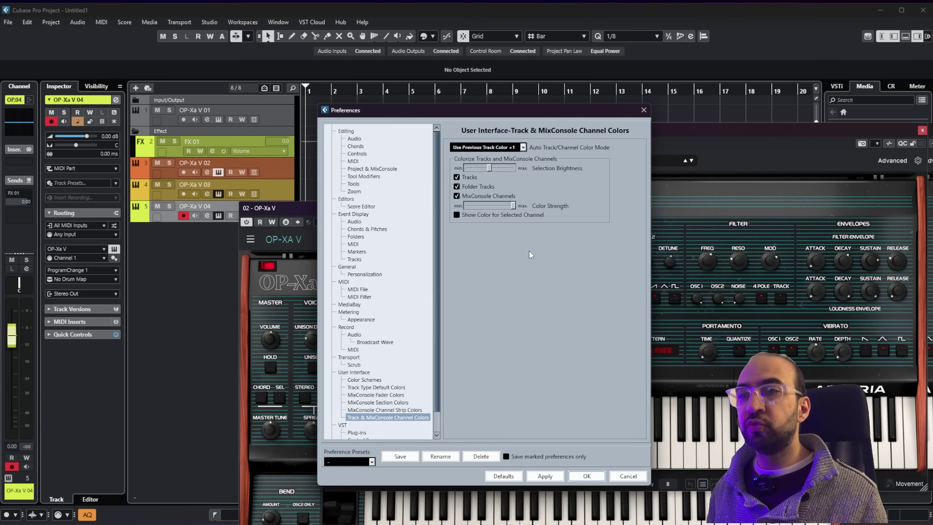